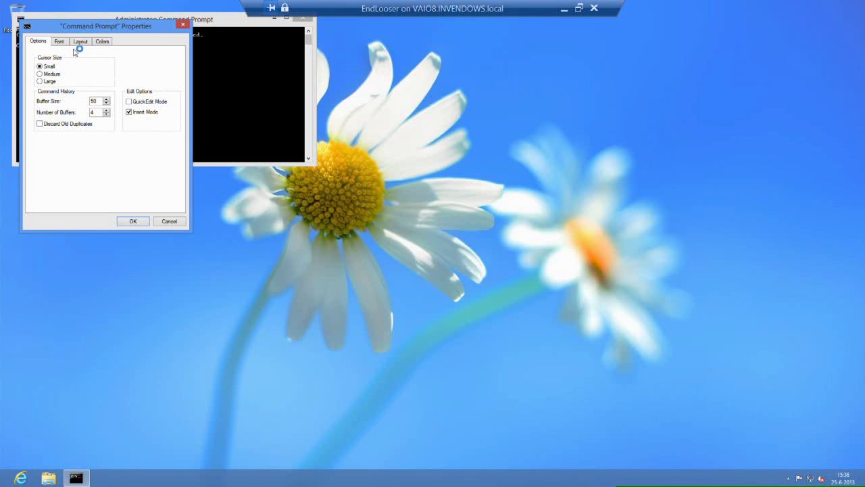
Set the Command Prompt font size to 12 x 16 and move its window toward the middle of the desktop
left_click(64, 42)
left_click(117, 109)
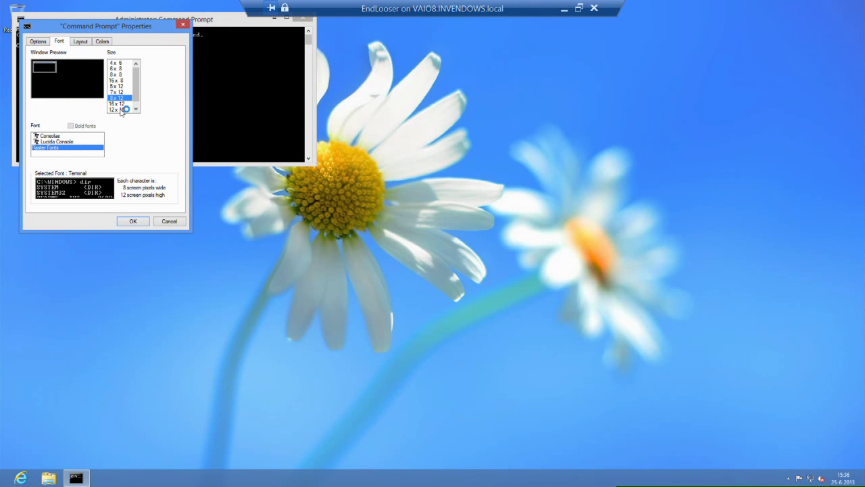
left_click(133, 221)
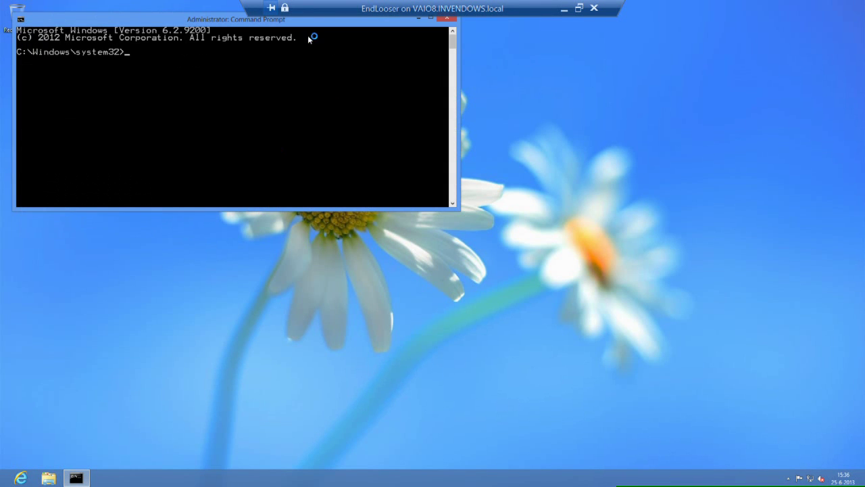
left_click_drag(297, 23, 549, 126)
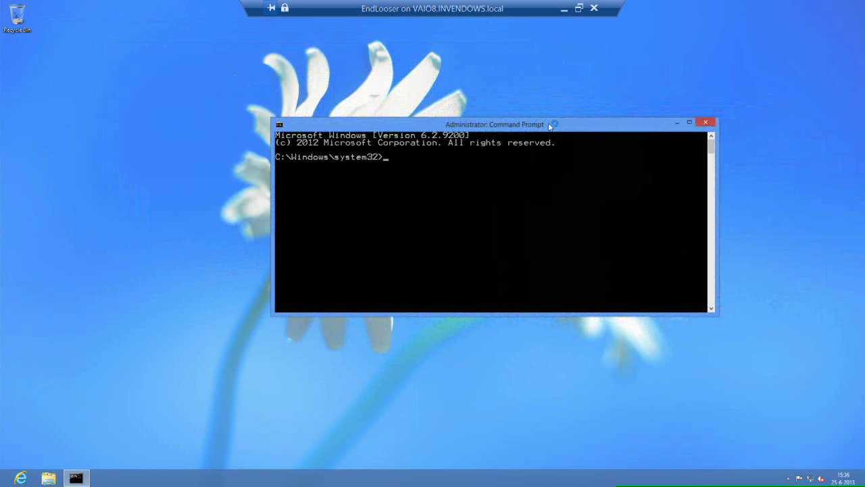
Run "date /t & time /t" to record the system date and time, and read the output magnified
type("date /t & time /t")
key("Return")
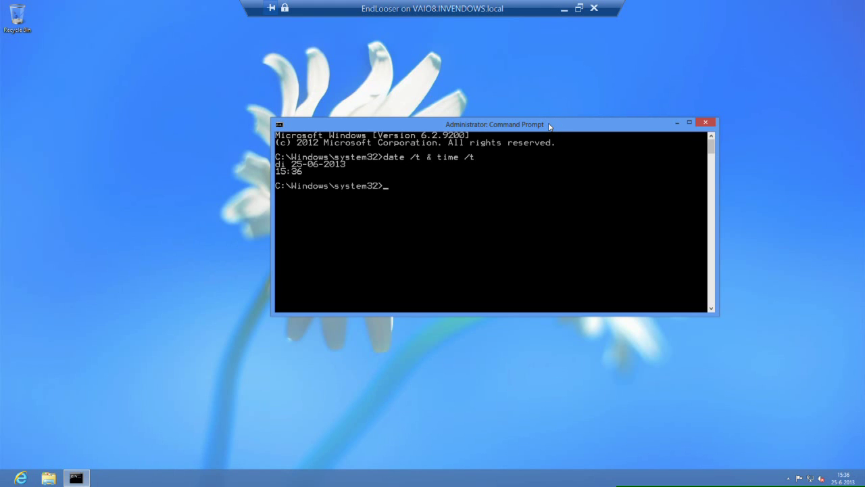
key("super+plus")
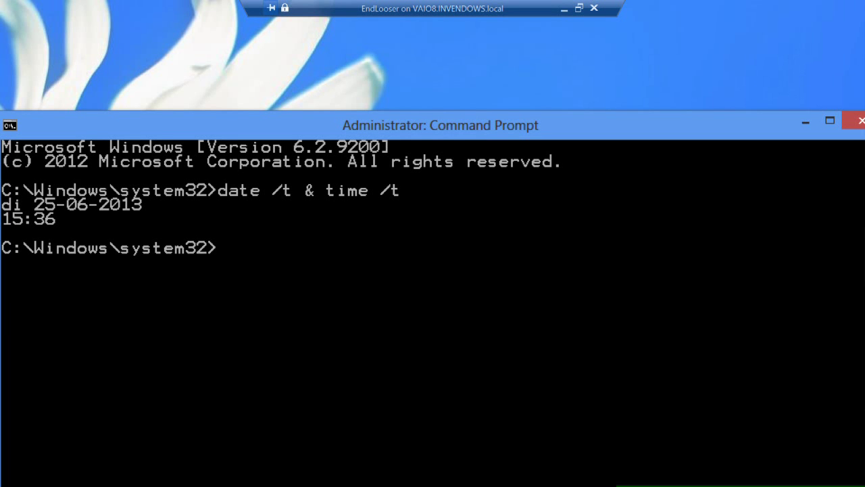
key("super+Escape")
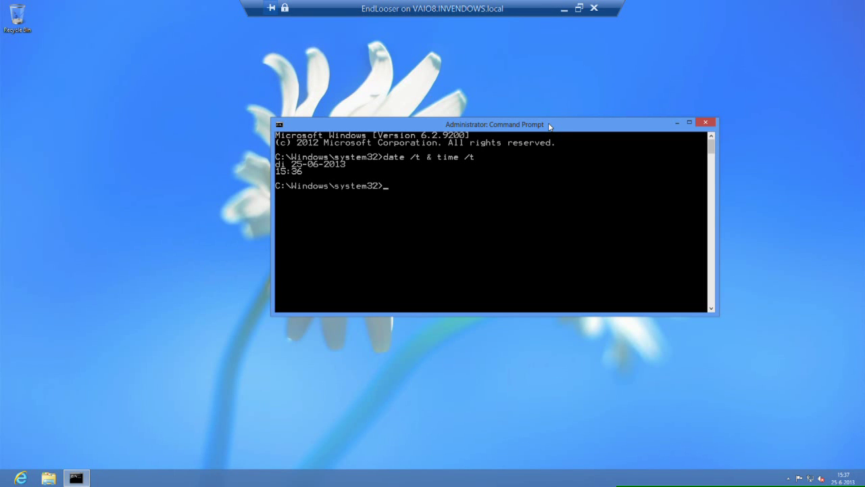
Run "net statistics server", stretch the window to full screen height, and examine the server statistics magnified
type("net statistics server")
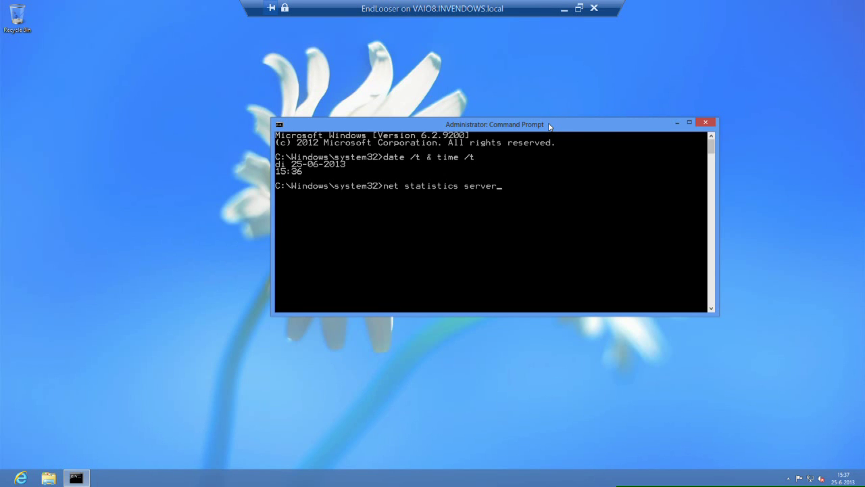
key("Return")
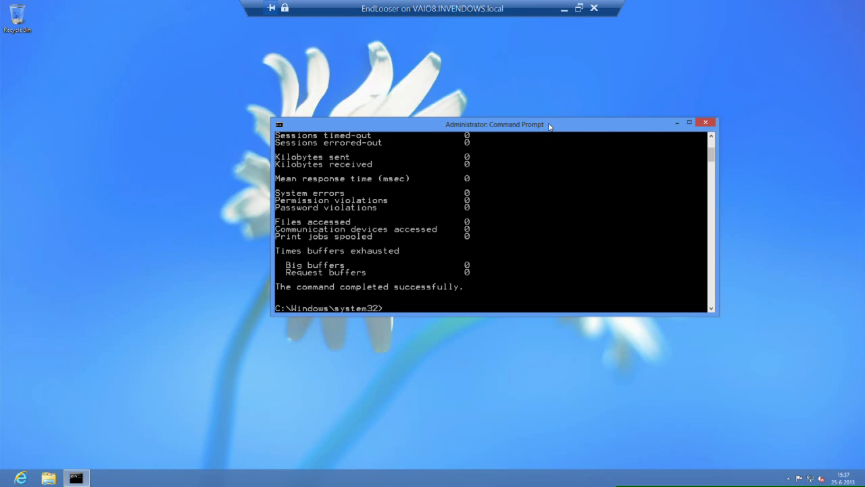
double_click(593, 120)
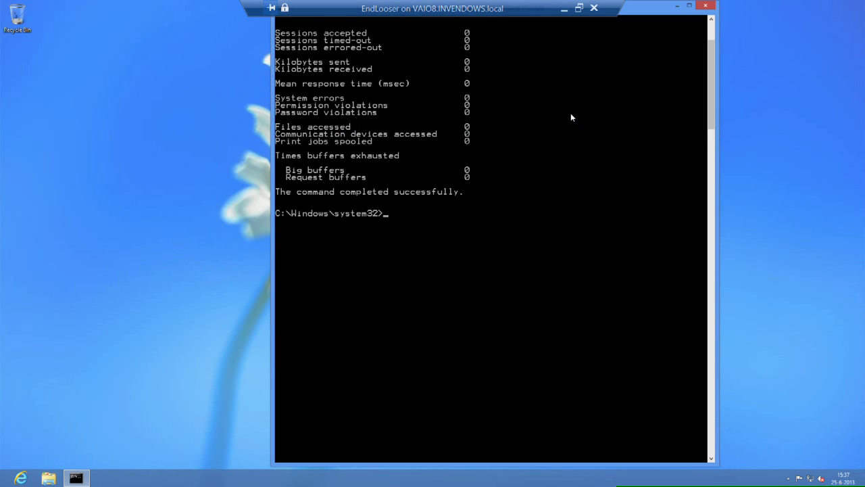
scroll(571, 117, "up", 2)
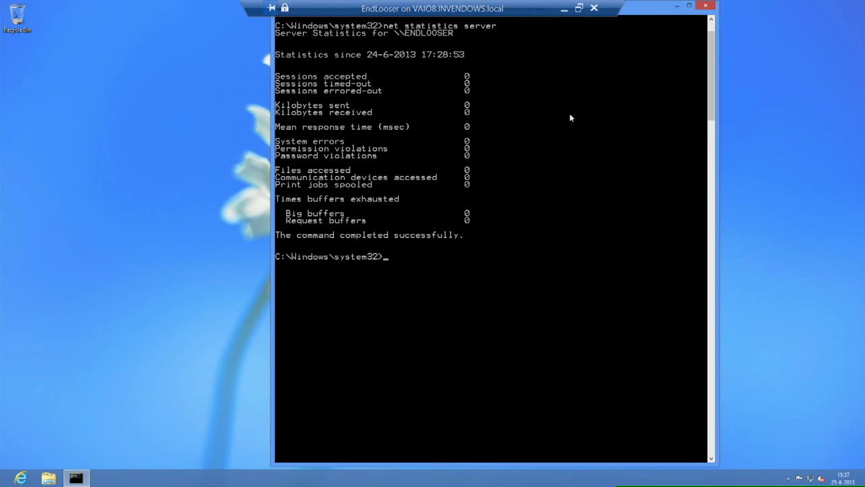
key("super+plus")
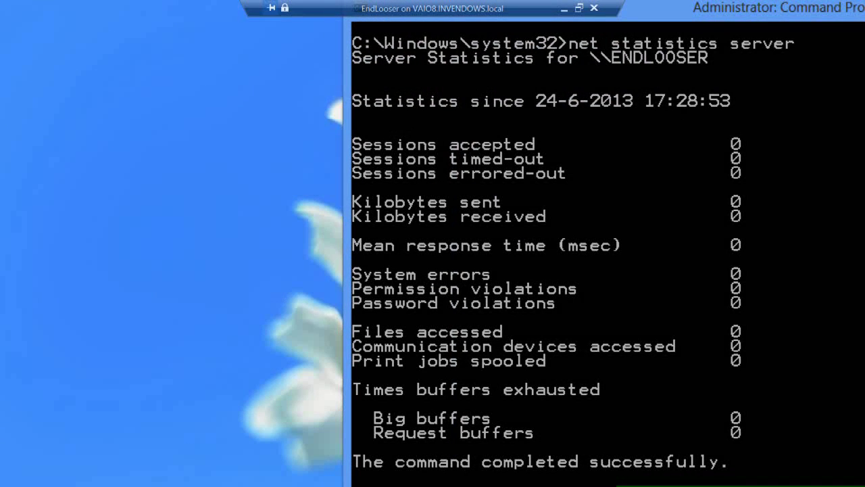
key("super+minus")
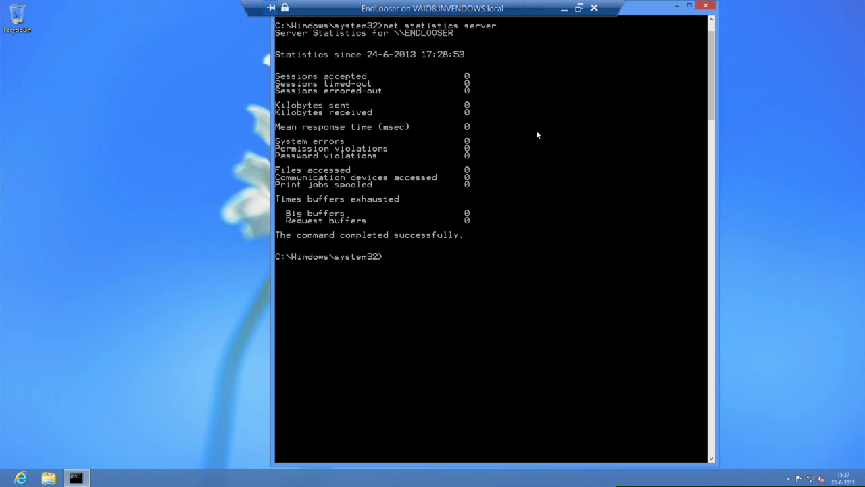
Change to the \sys directory, run PsLoggedon.exe, accept its license agreement, and examine the logged-on users
type("cd \\sys")
key("Return")
type("pslo")
key("Tab")
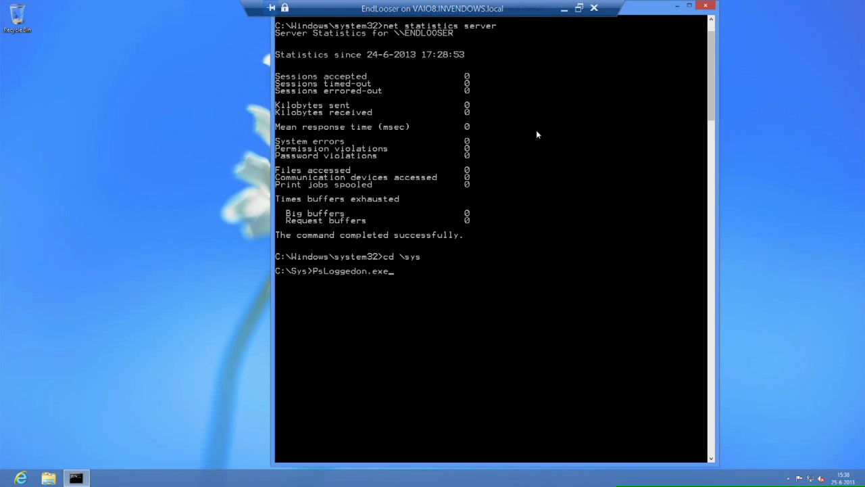
key("Return")
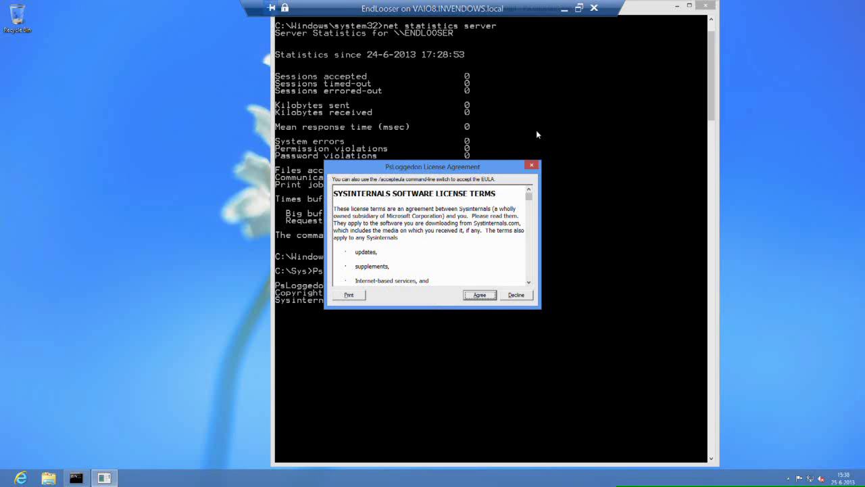
left_click(478, 296)
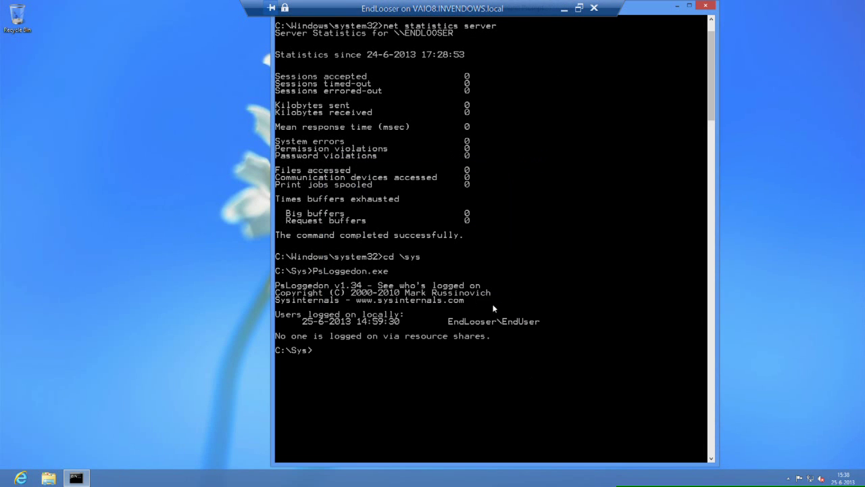
scroll(491, 306, "down", 2)
type("!")
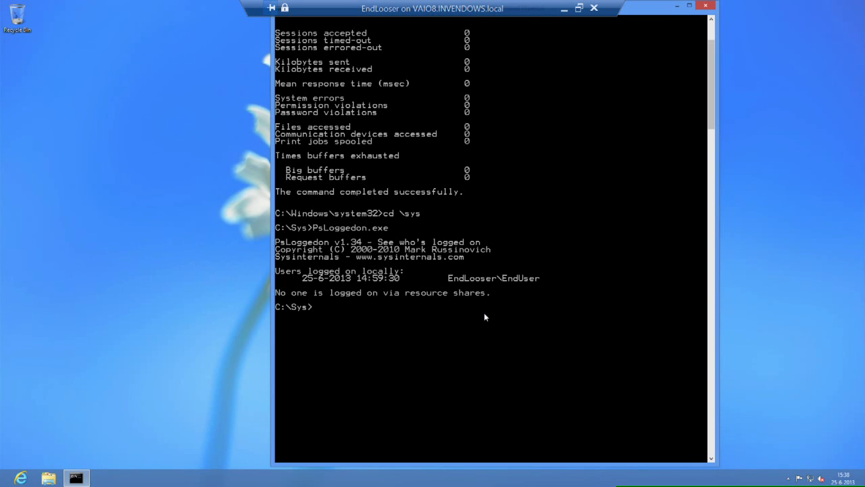
key("super+plus")
Run "net session" to list the sessions open on this computer
type("net session")
key("Return")
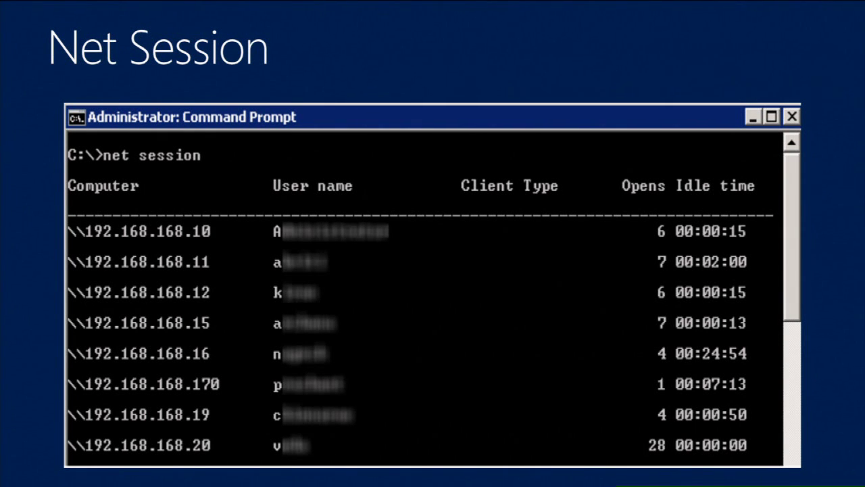
key("Right")
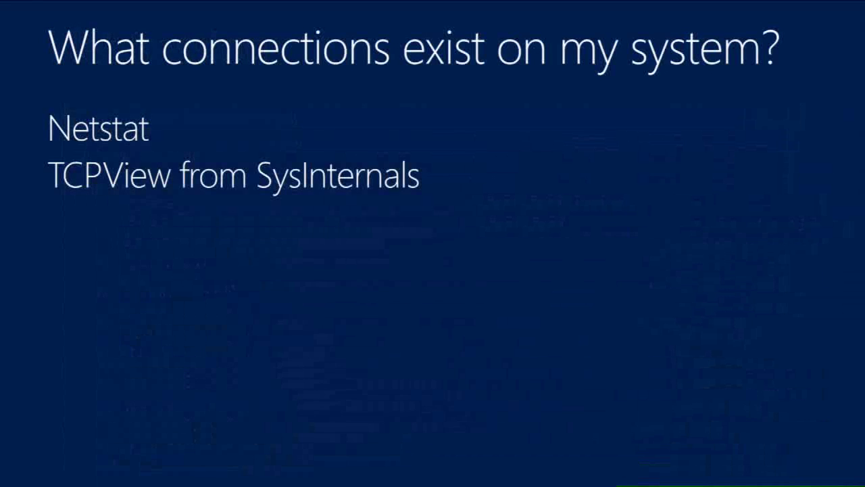
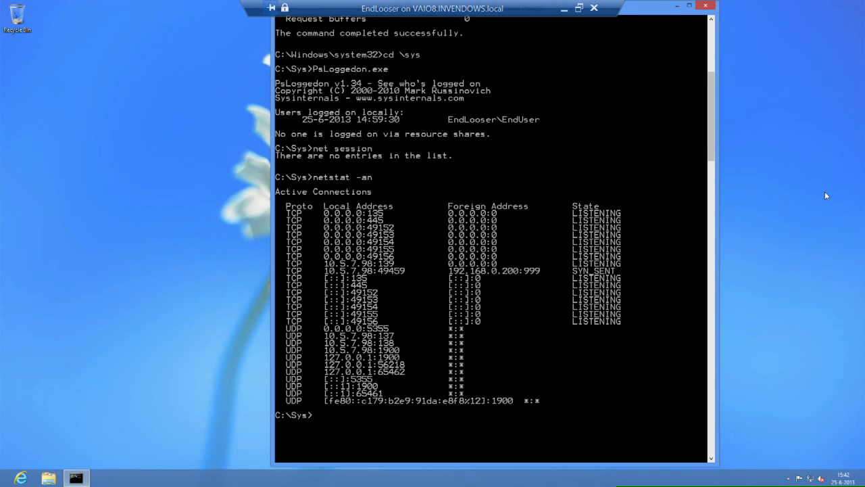
Run "netstat -e" twice to compare the interface's sent and received traffic statistics
type("etstat -fe")
key("Return")
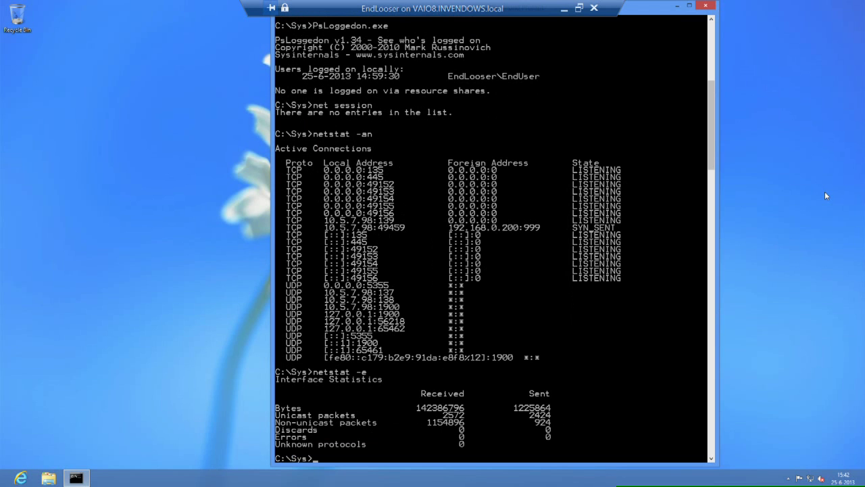
key("Up")
key("Return")
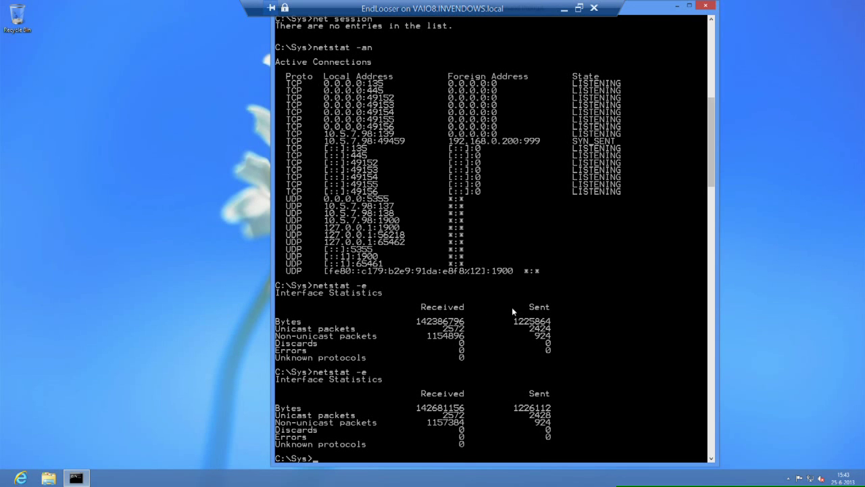
key("super+plus")
Run "netstat -s" and review the per-protocol statistics back up to the IPv4 section
type("netstat -s")
key("Return")
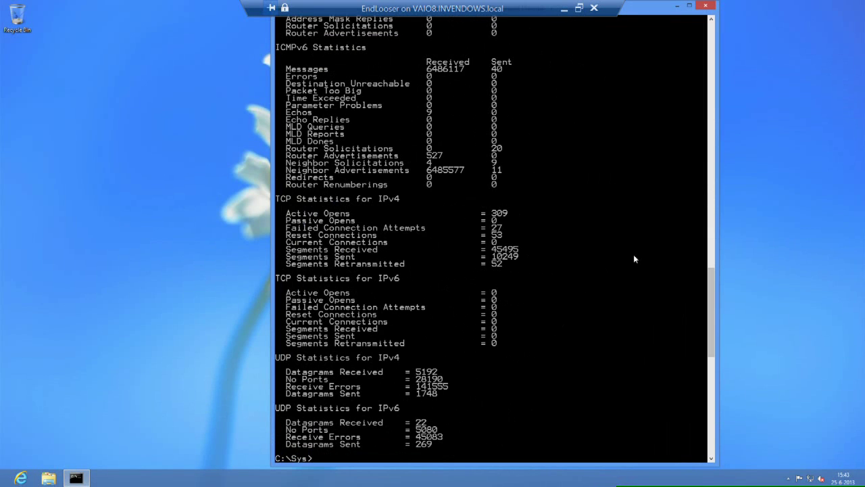
scroll(627, 254, "up", 2)
scroll(625, 254, "up", 7)
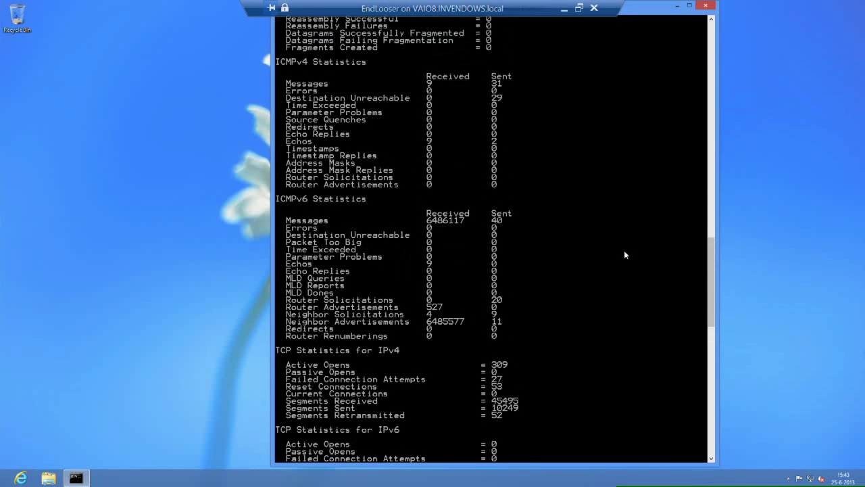
scroll(625, 254, "up", 2)
scroll(625, 254, "up", 4)
scroll(626, 251, "up", 2)
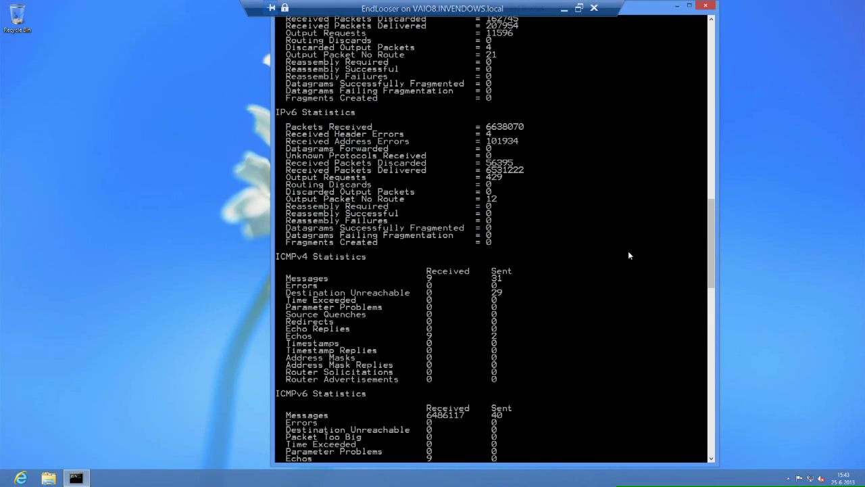
scroll(627, 250, "up", 4)
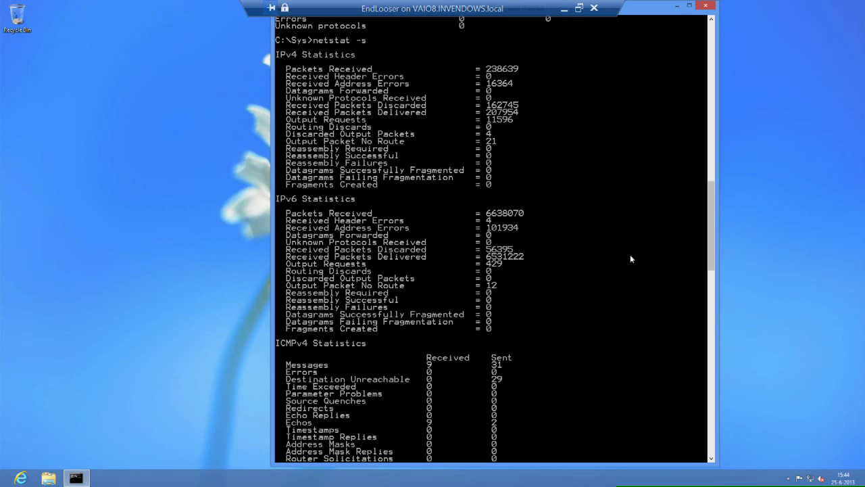
Run "netstat -b" to list active connections with their owning executables, and examine the result magnified
type("net")
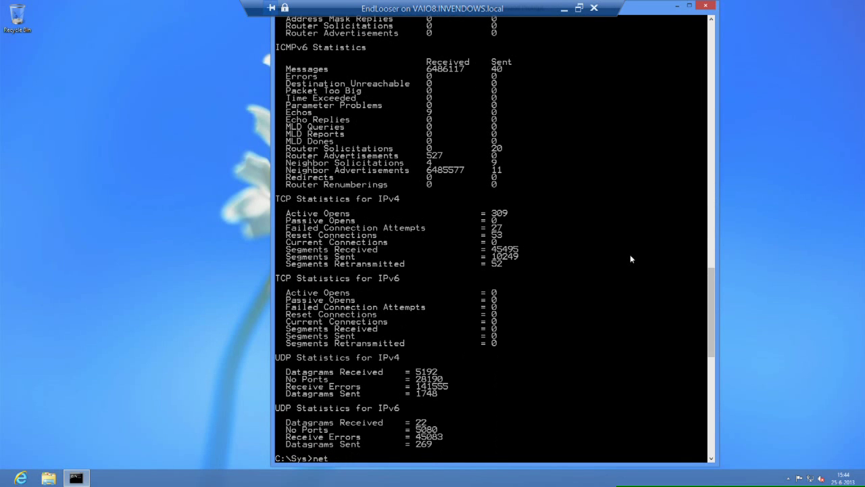
type("stat -b")
key("Return")
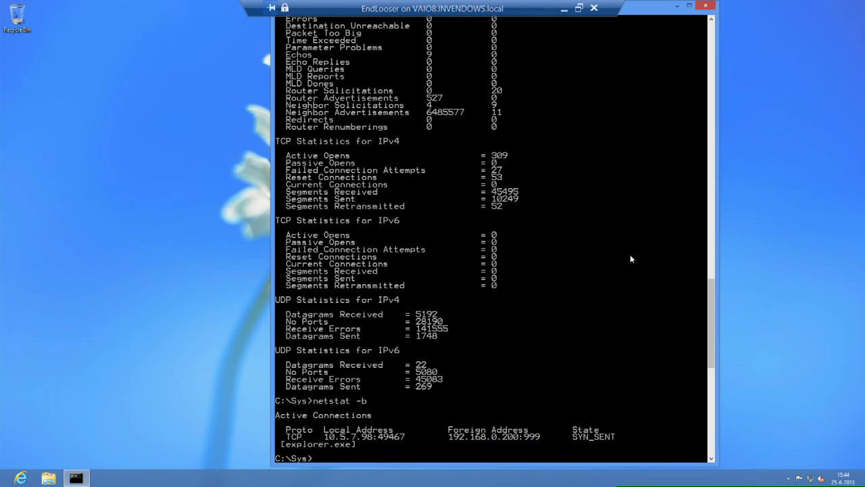
key("super+plus")
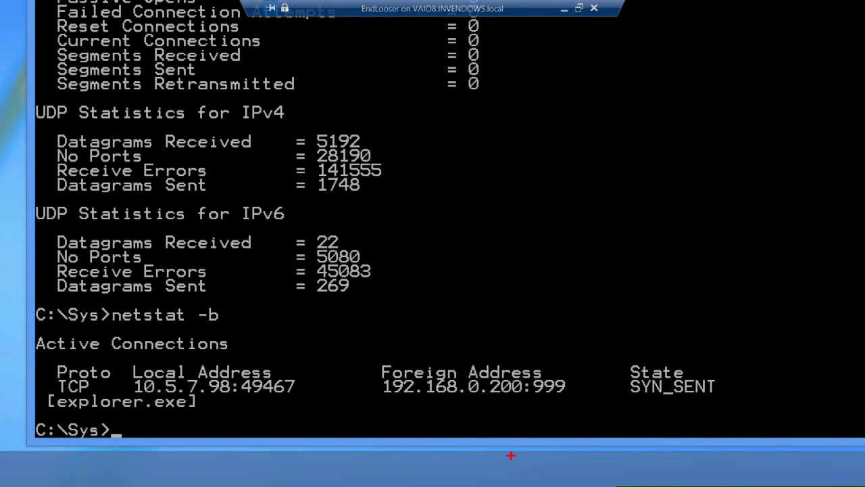
key("super+Escape")
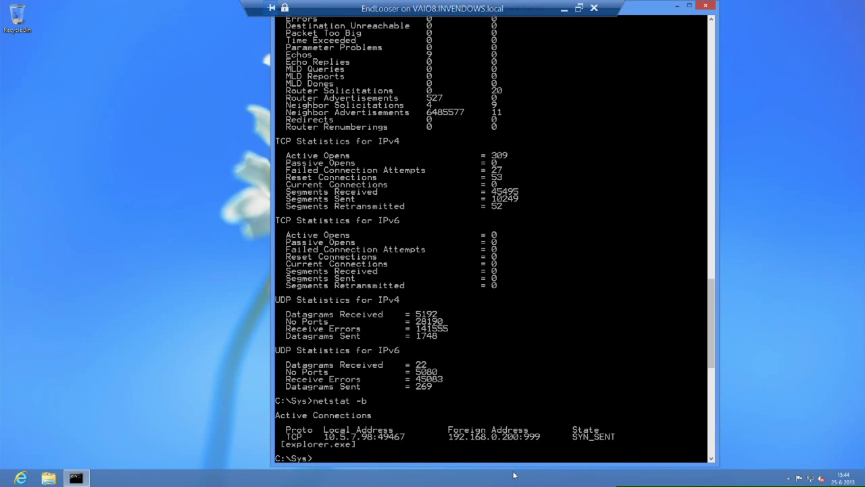
key("super+plus")
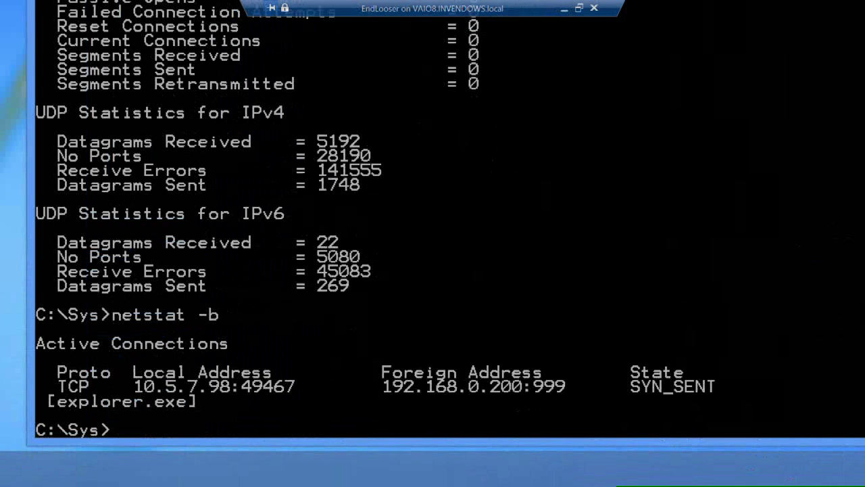
key("super+Escape")
Change the previous command to "netstat -vb" and run it twice to recheck which executable owns the connection
key("Up")
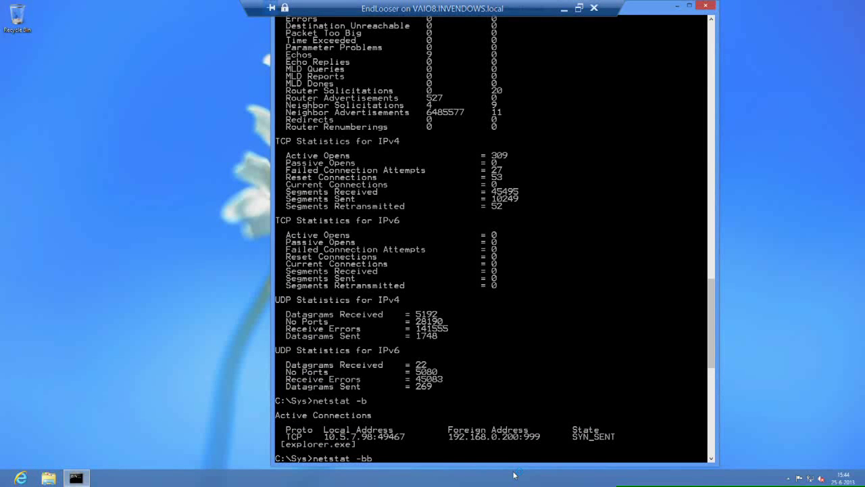
key("Left")
type("v")
key("Return")
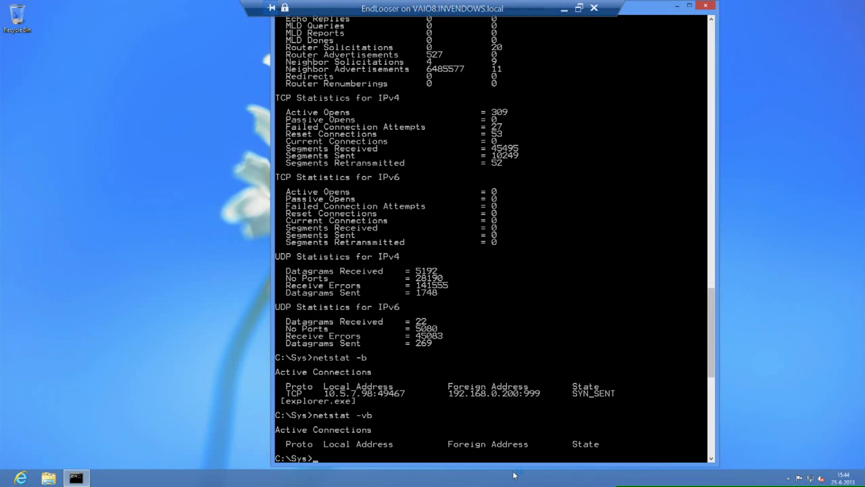
key("Up")
key("Return")
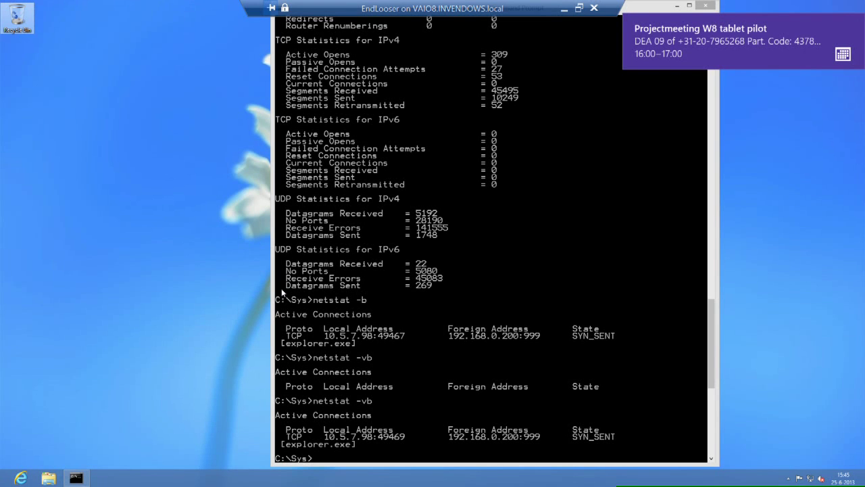
Rework the recalled command into "netstat -nao" and run it to list all connections numerically with their process IDs
key("Up")
key("BackSpace")
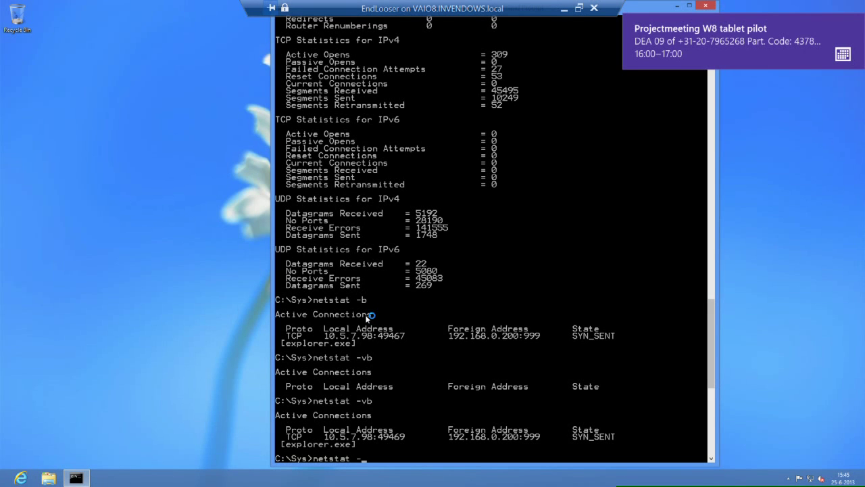
type("ao")
key("Return")
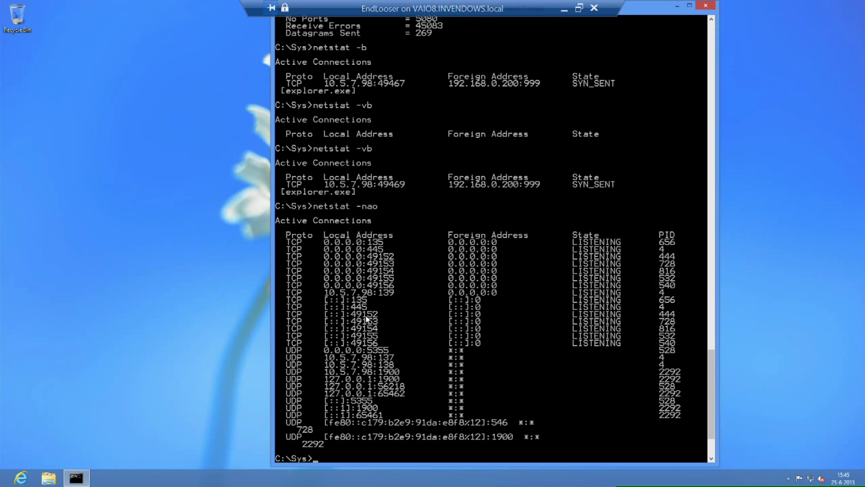
Rerun "netstat -nao" twice to recheck the process ID behind the outgoing connection to port 999
key("Up")
key("Return")
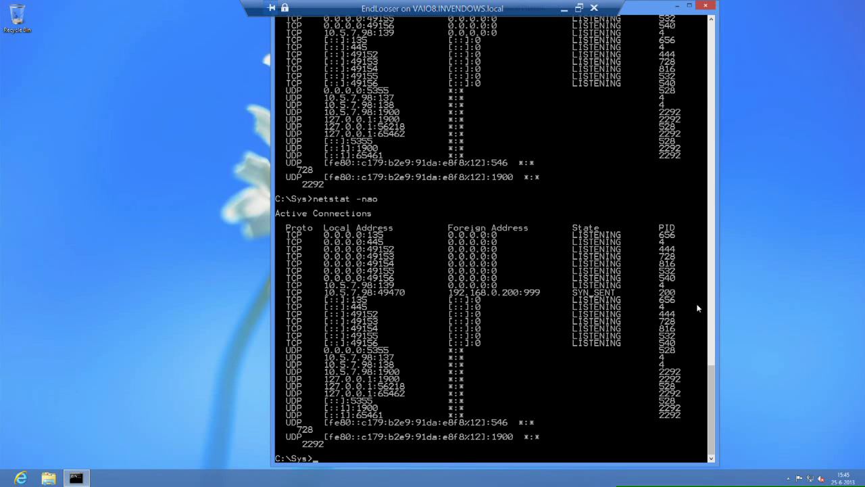
key("Up")
key("Return")
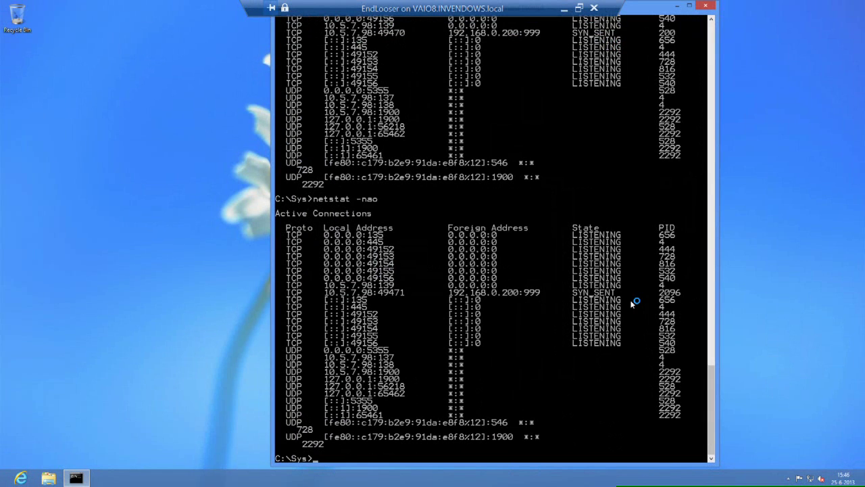
Run "netstat -nao 1" to refresh the numeric connection list every second, and stop it after a few listings
key("Up")
type("1")
type("find")
key("BackSpace")
key("BackSpace")
key("BackSpace")
key("BackSpace")
key("BackSpace")
key("BackSpace")
key("BackSpace")
key("Return")
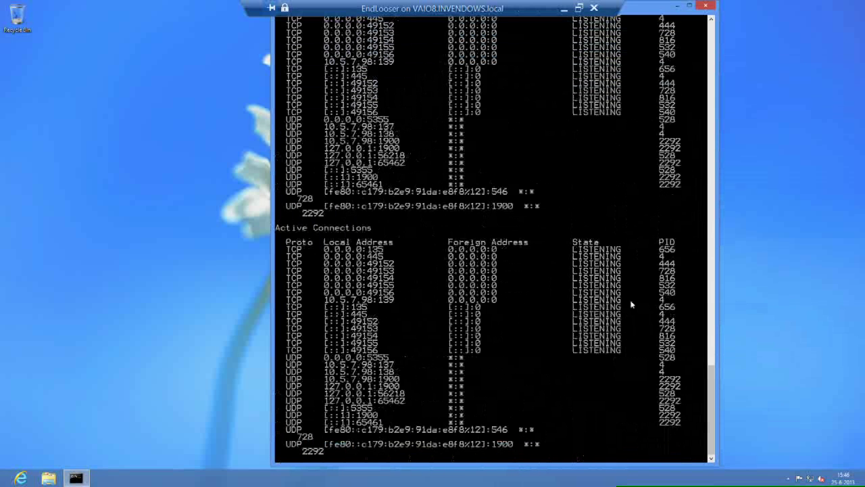
key("ctrl+c")
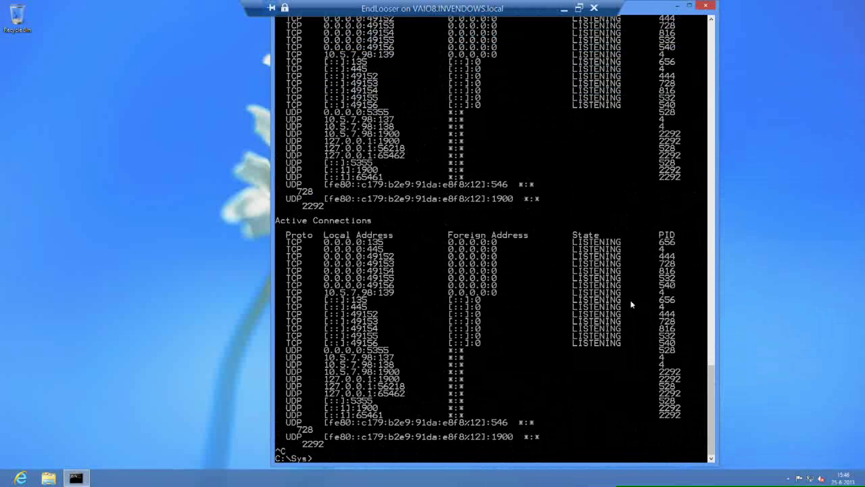
Change the refresh interval to 5 by running "netstat -nao 5", and interrupt it after a few listings
key("Up")
key("BackSpace")
type("5")
key("Return")
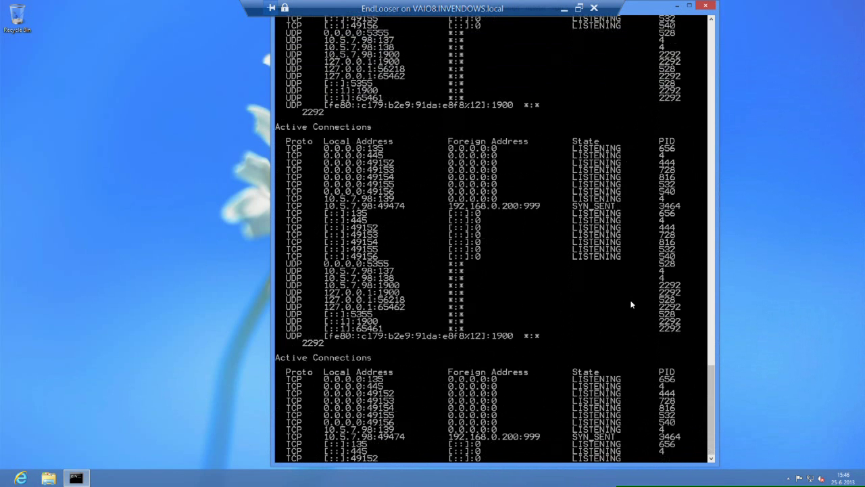
key("ctrl+c")
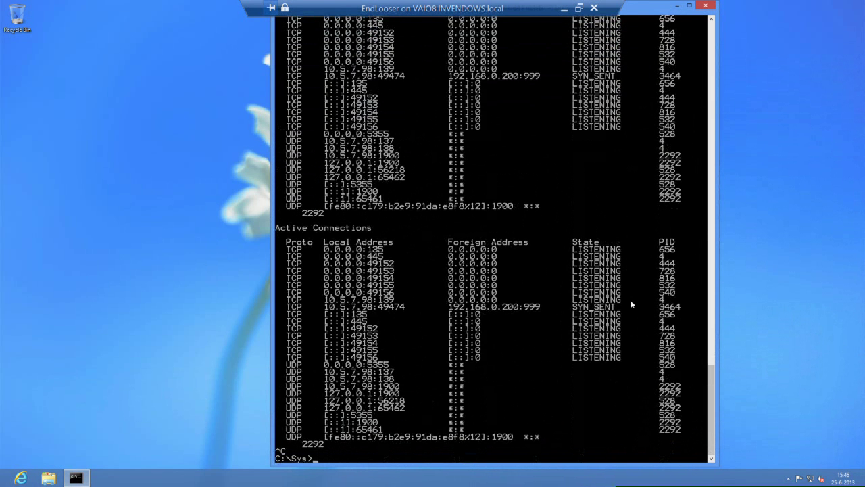
Run netstat -nao 5 | find "999" to monitor only the connections containing 999, and stop the monitoring
key("Up")
type("| find \"99")
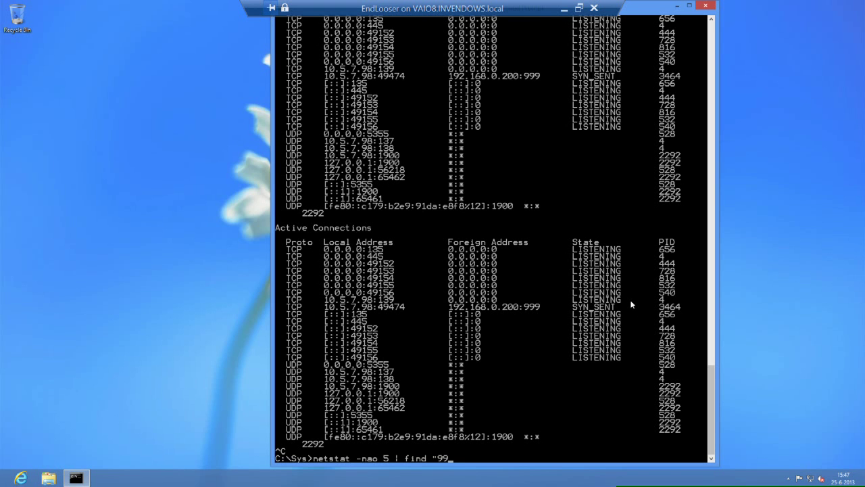
type("9\"")
key("Return")
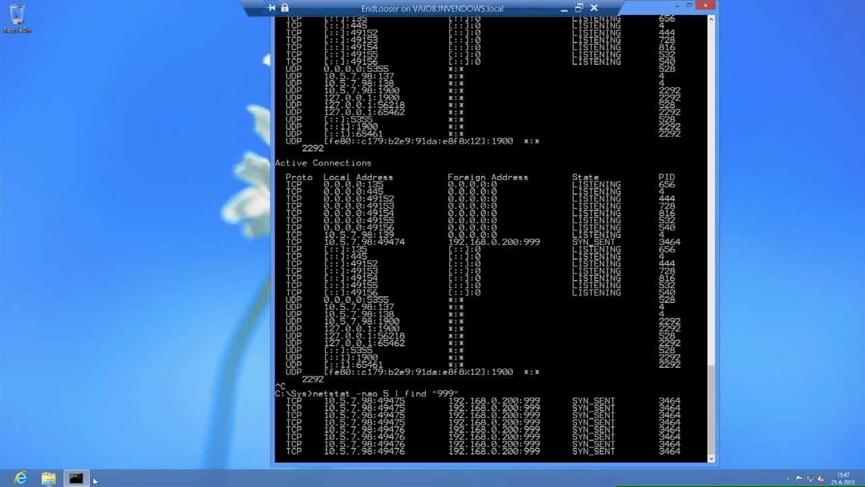
key("ctrl+c")
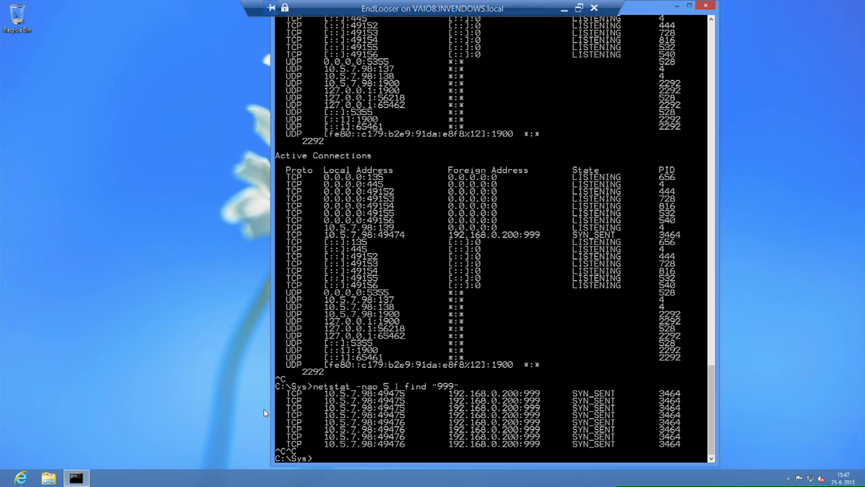
Launch Tcpview.exe from the command prompt, accept its license agreement and maximize the TCPView window
type("tcpvc")
key("Tab")
key("Tab")
key("Tab")
key("Return")
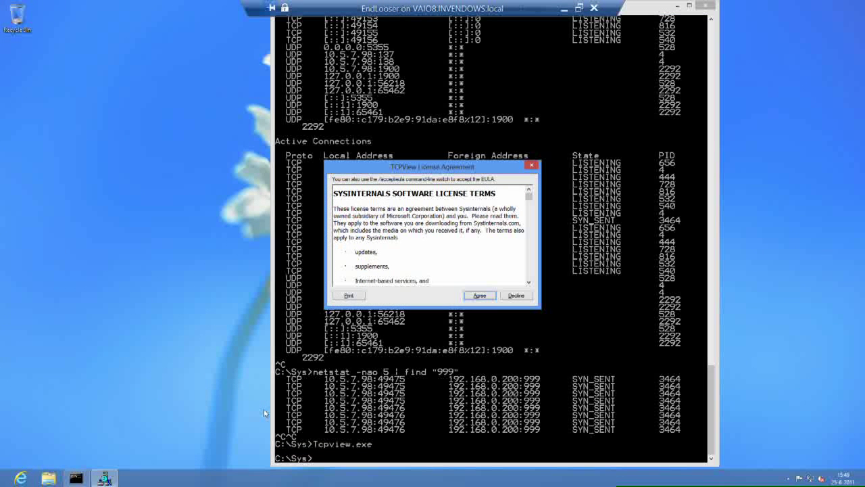
left_click(484, 298)
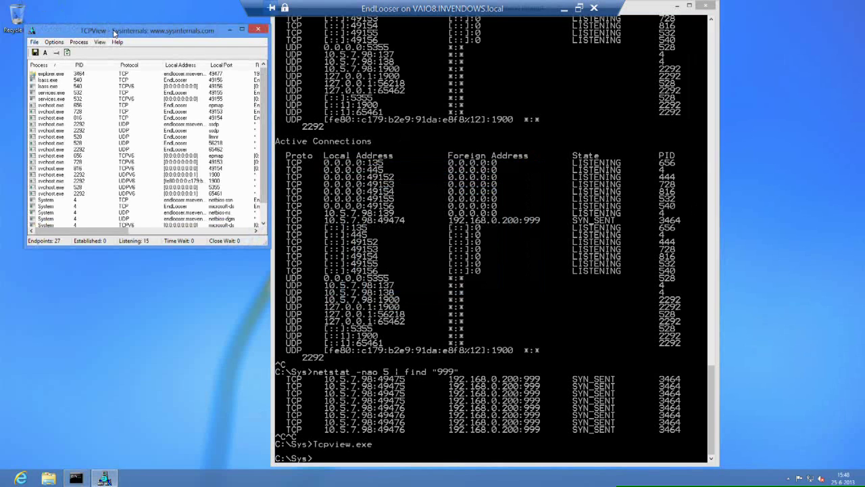
double_click(115, 31)
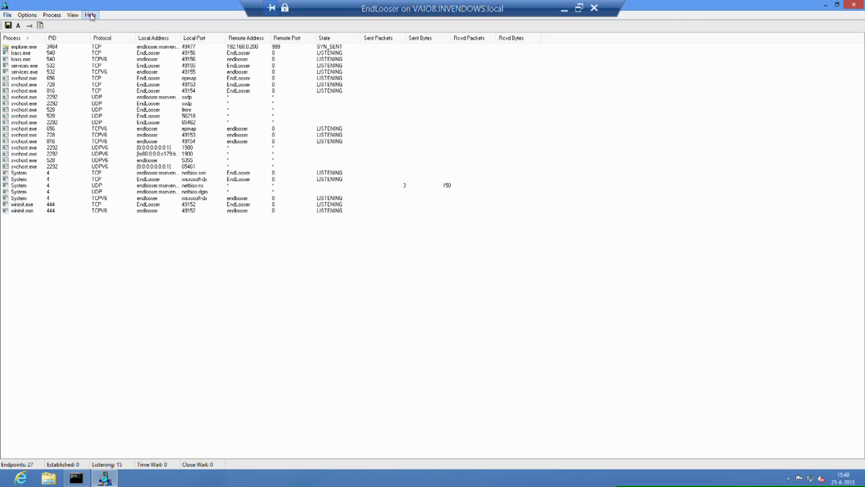
Look through TCPView's display options and update speed choices, and inspect the explorer.exe connection in the endpoint list
left_click(27, 15)
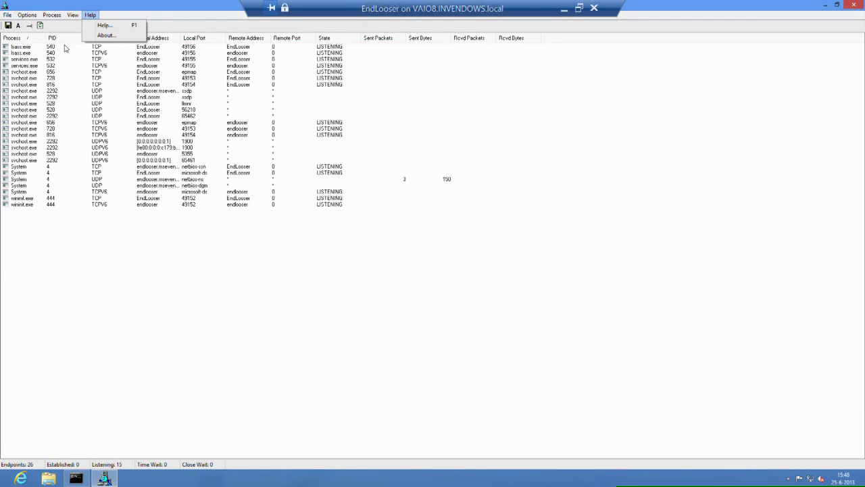
left_click(51, 48)
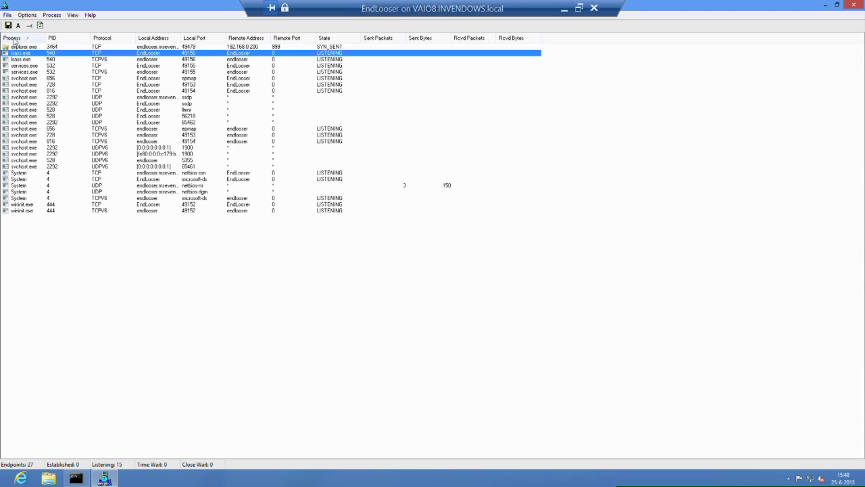
left_click(27, 15)
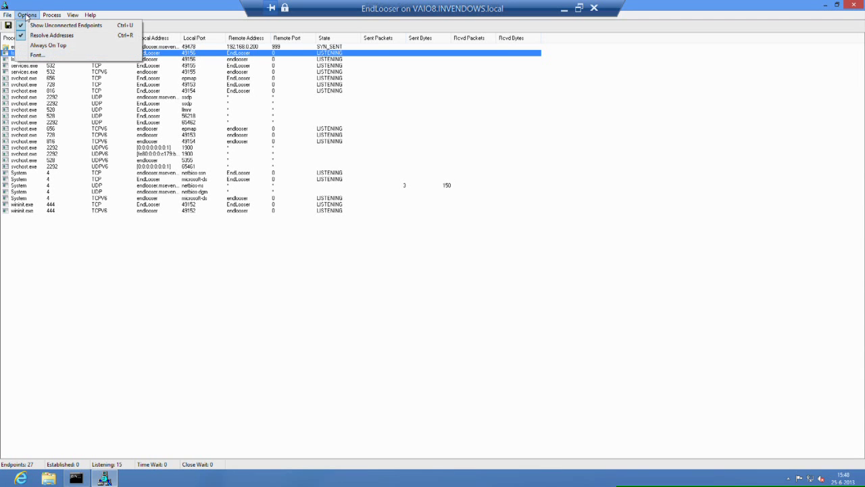
mouse_move(71, 15)
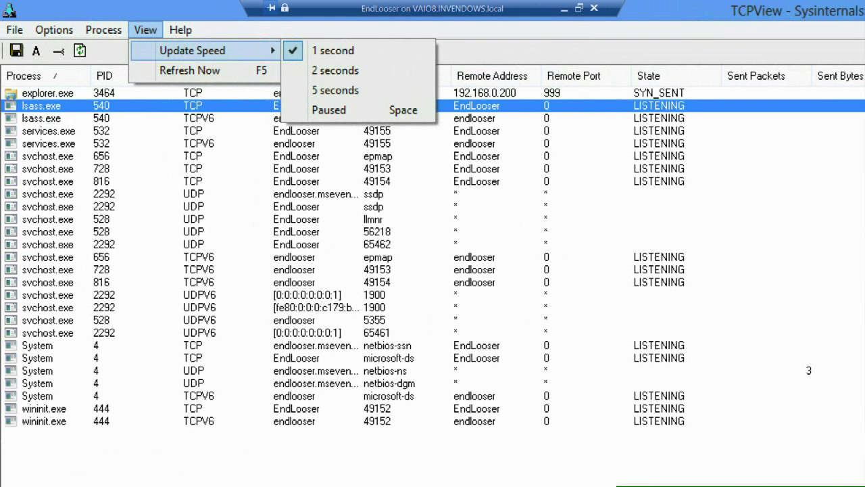
left_click(72, 50)
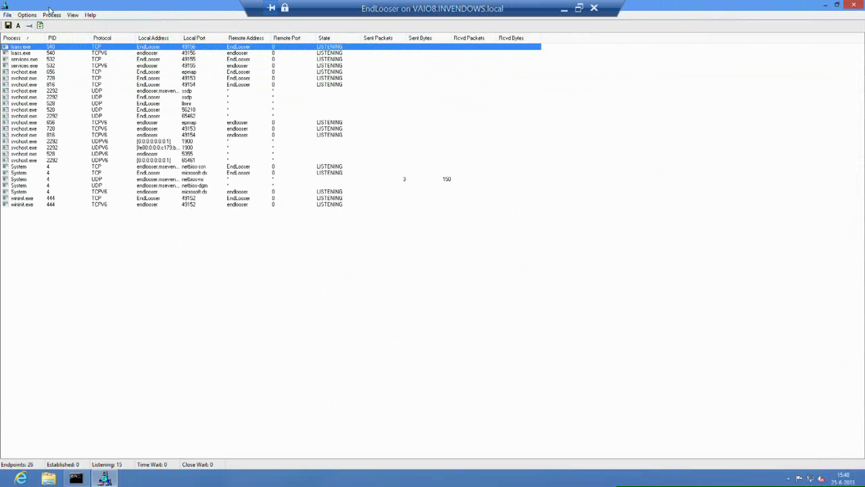
left_click(51, 15)
left_click(52, 15)
left_click(72, 15)
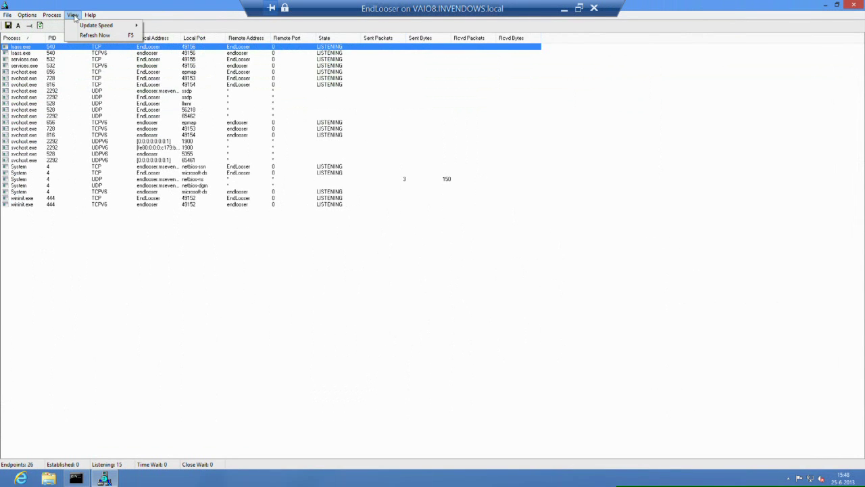
mouse_move(84, 25)
left_click(168, 44)
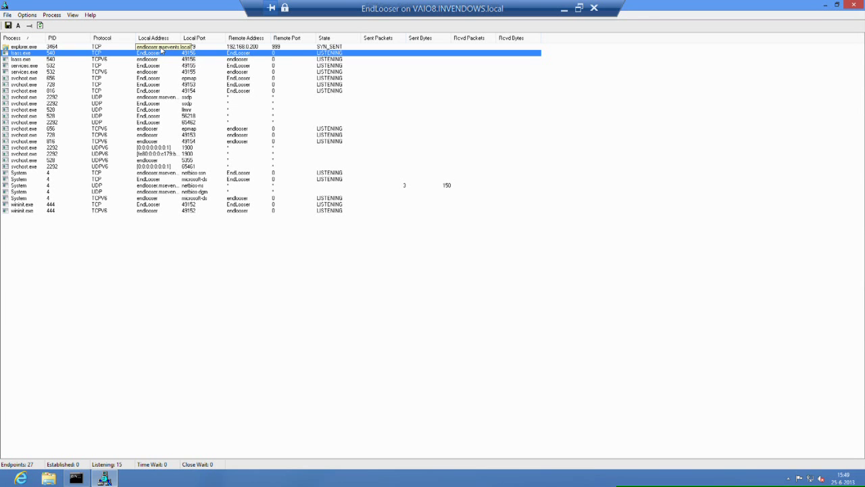
left_click(172, 48)
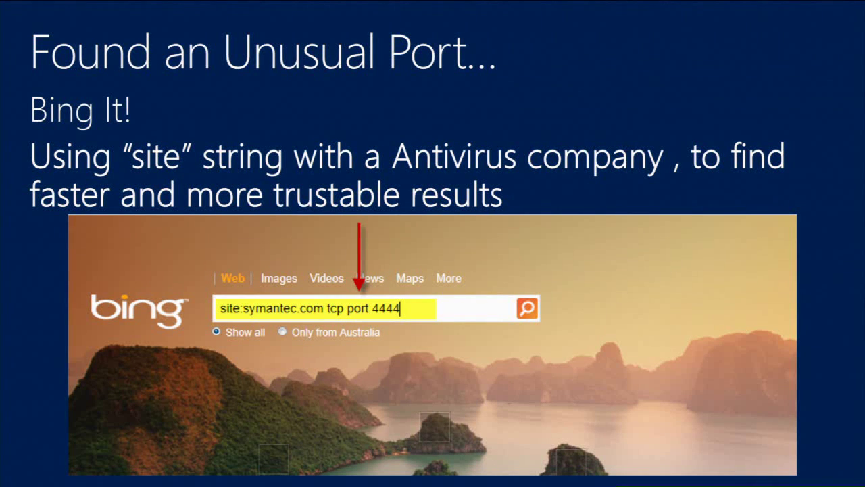
key("Right")
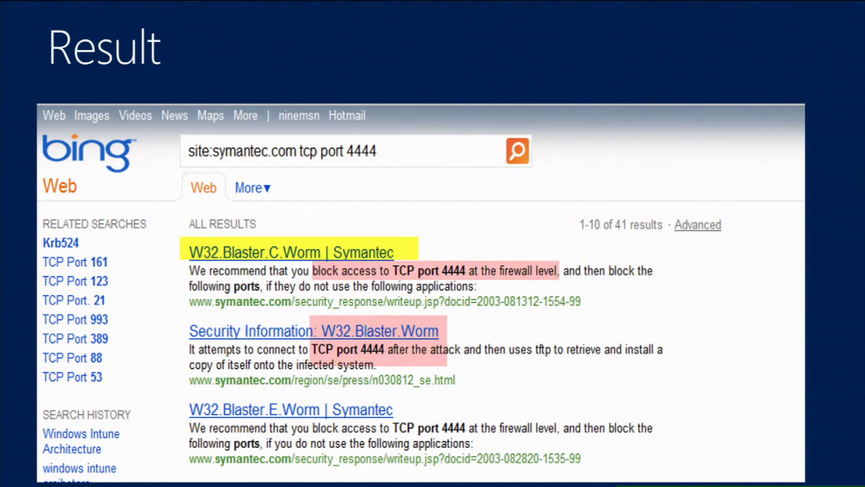
key("Right")
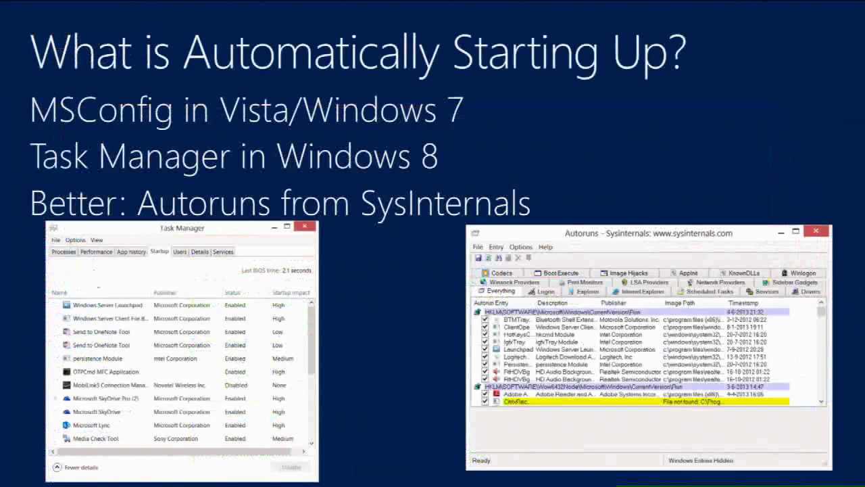
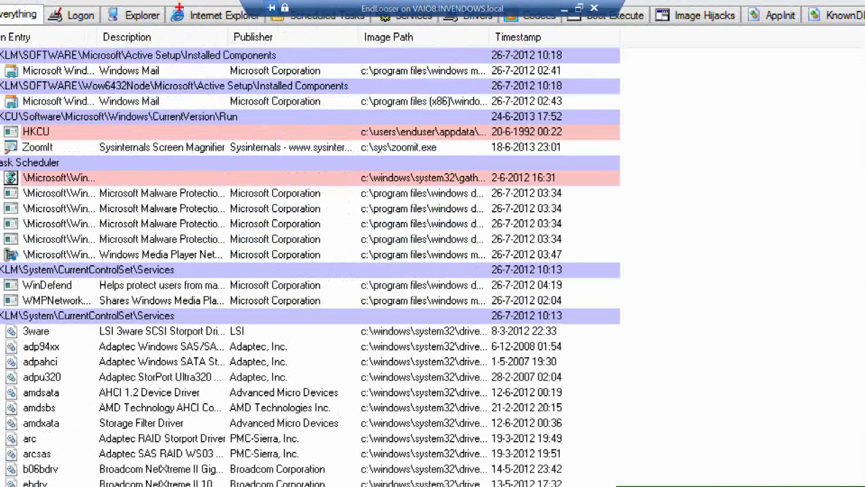
Outline the Microsoft Corporation publishers and the HKCU Run entry in red on the magnified Autoruns list, and clear the markings
left_click_drag(224, 63, 333, 107)
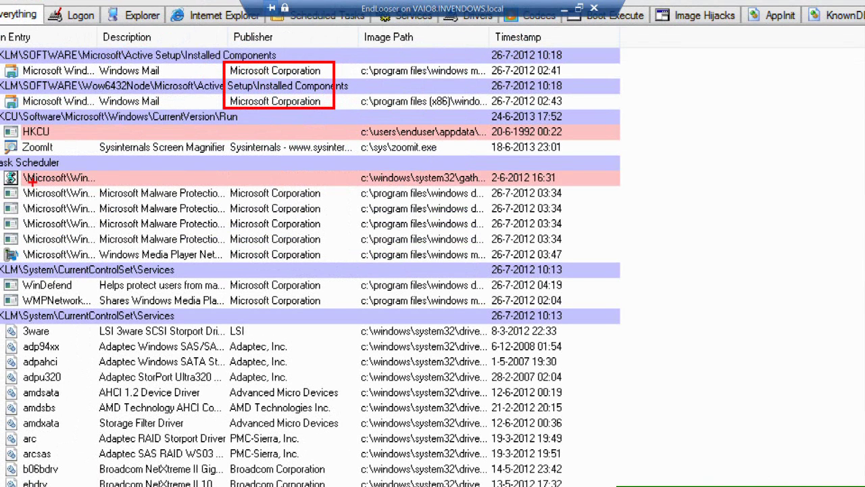
key("Escape")
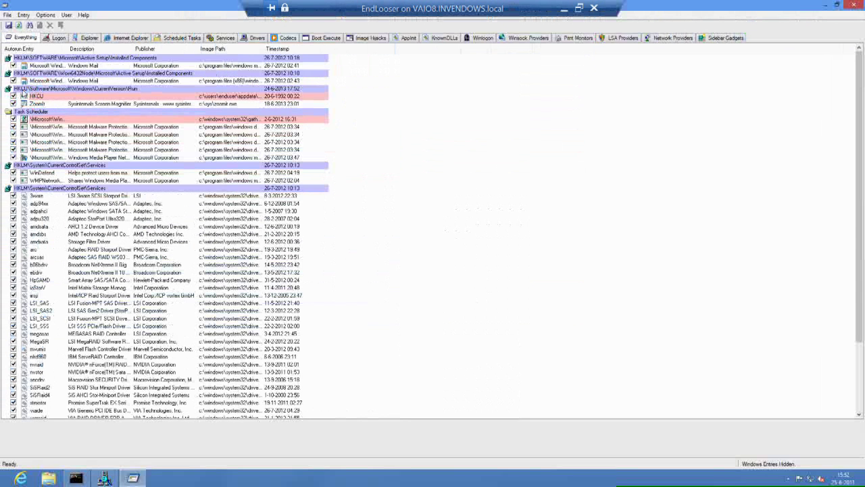
key("ctrl+1")
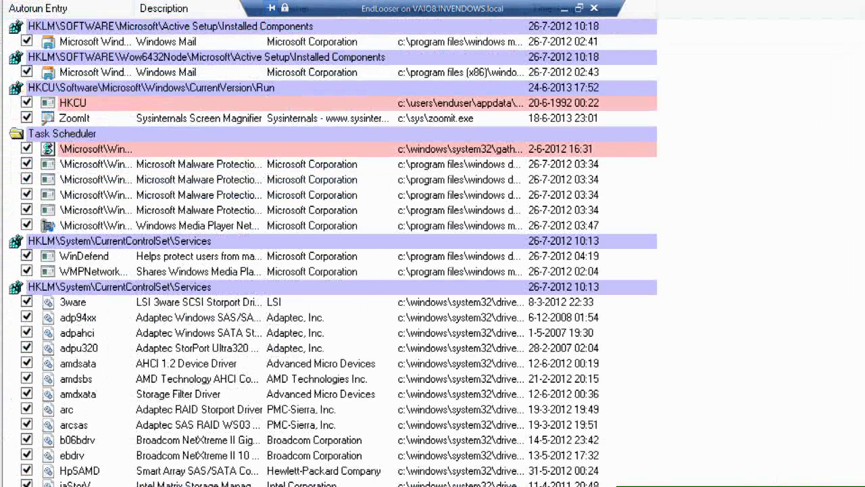
mouse_move(20, 93)
left_mouse_down()
mouse_move(129, 119)
mouse_move(614, 113)
left_mouse_up()
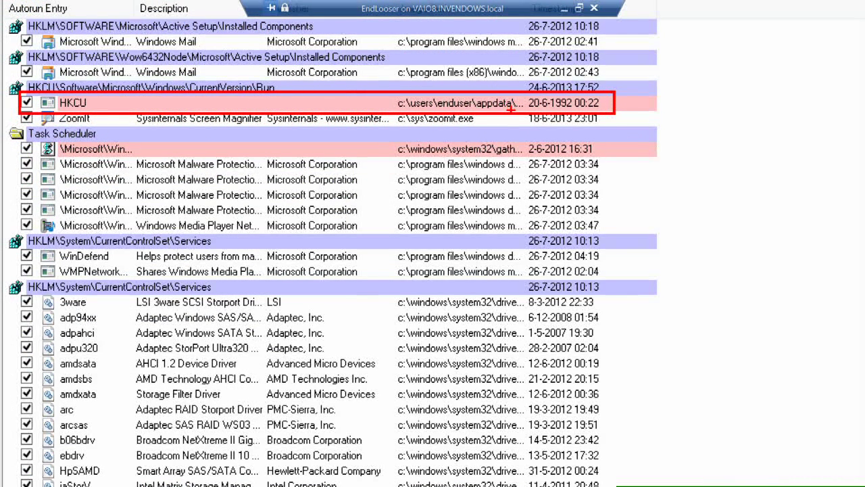
key("Escape")
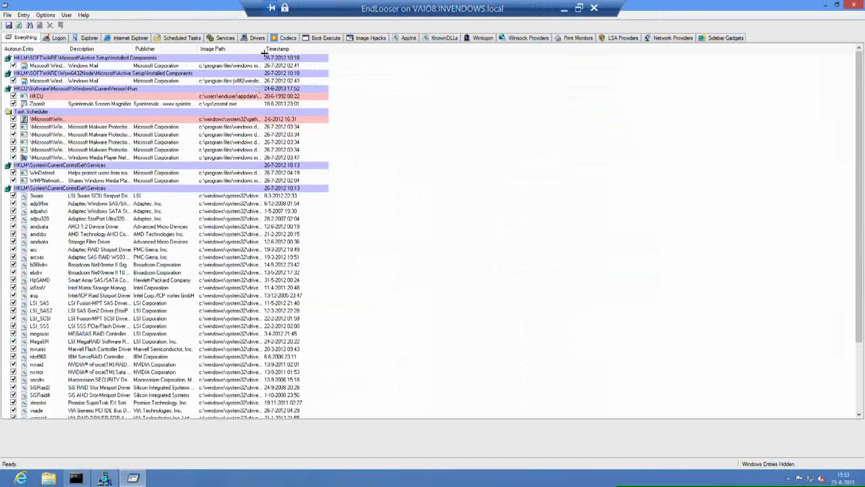
Widen the Image Path column in Autoruns and examine the full path of the HKCU entry magnified
left_click_drag(264, 49, 348, 48)
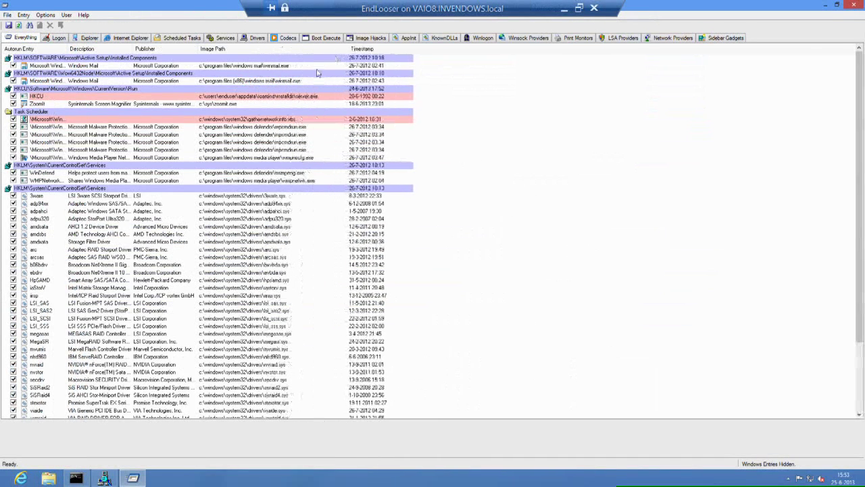
key("ctrl+1")
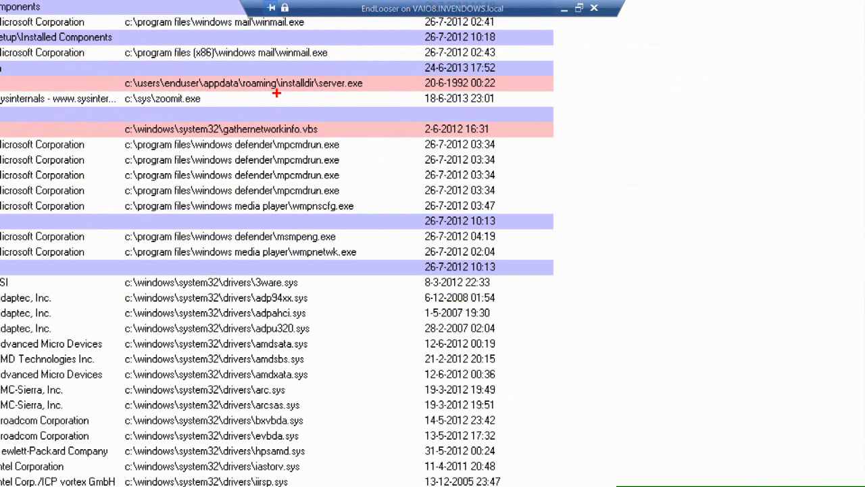
key("Escape")
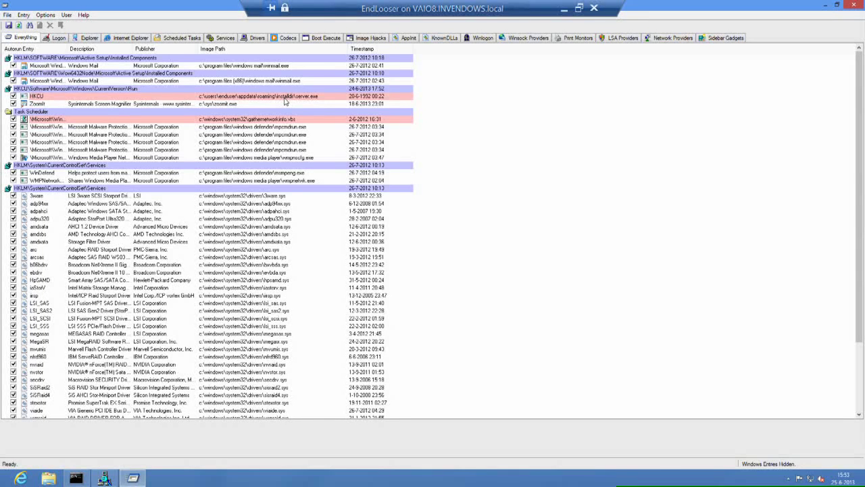
Minimize Autoruns and launch procexp.exe from the command prompt, accepting the license agreement and maximizing Process Explorer
left_click(826, 4)
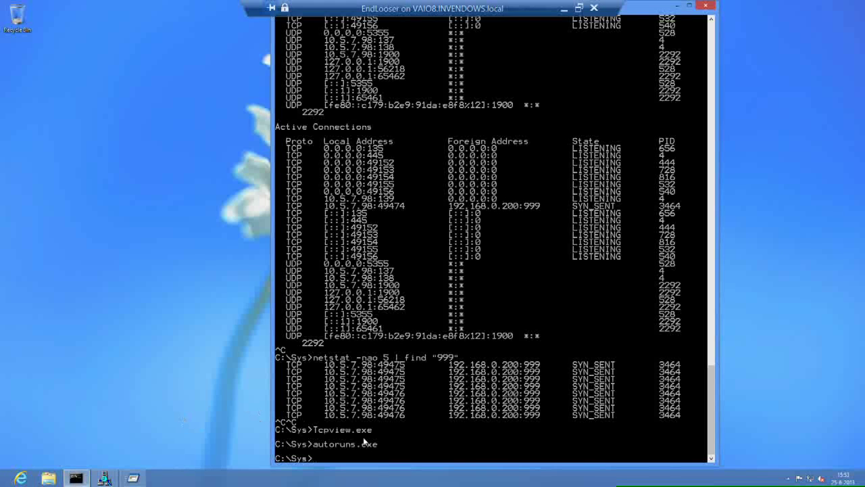
type("Proex")
key("BackSpace")
key("BackSpace")
key("Tab")
key("Return")
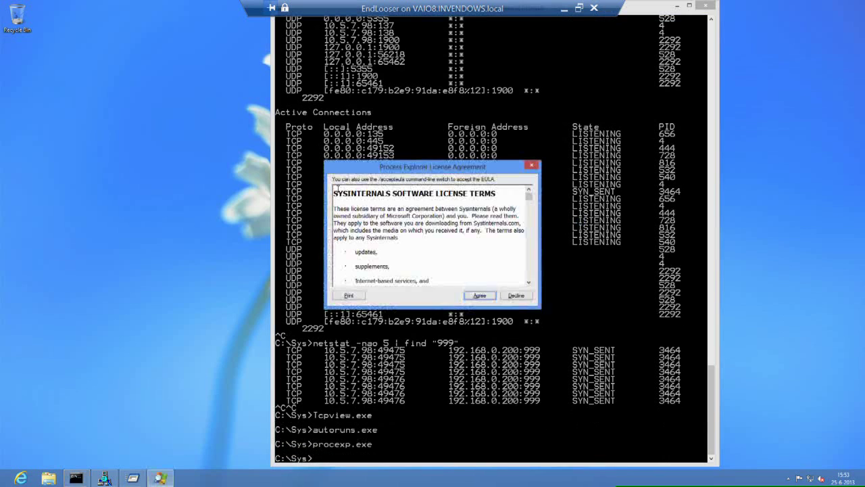
left_click(478, 296)
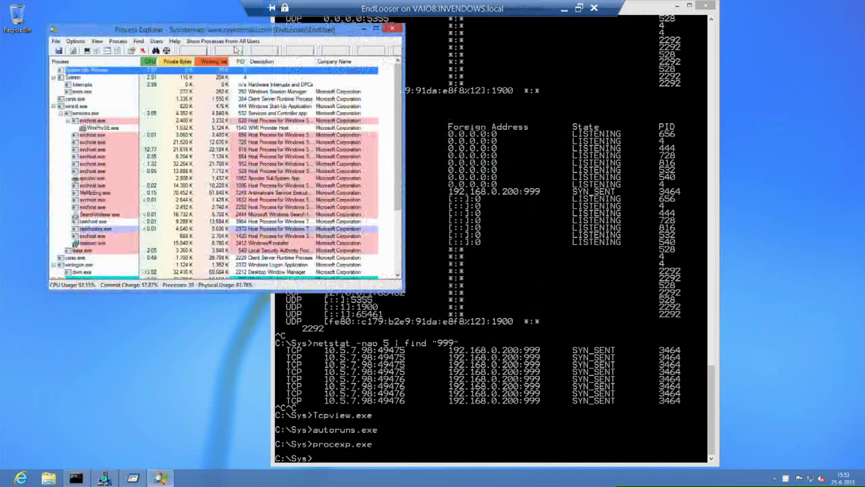
double_click(220, 30)
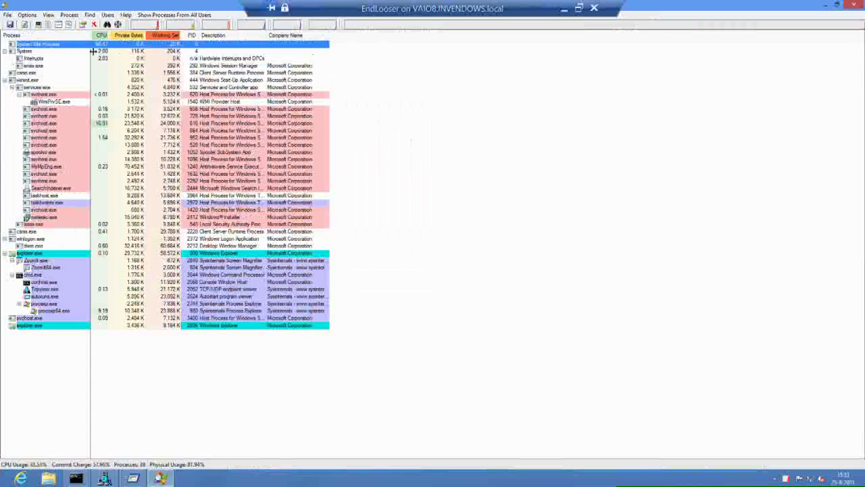
Set the difference highlighting duration to 9 seconds and widen the Process column
left_click(27, 15)
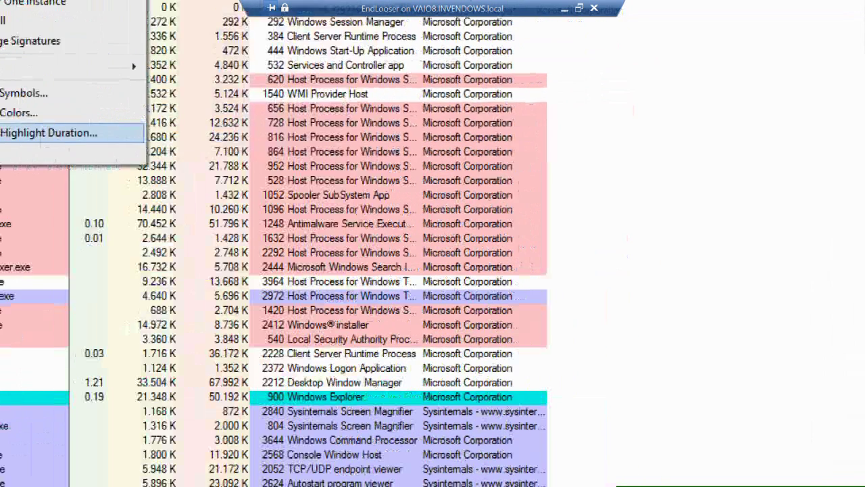
key("Escape")
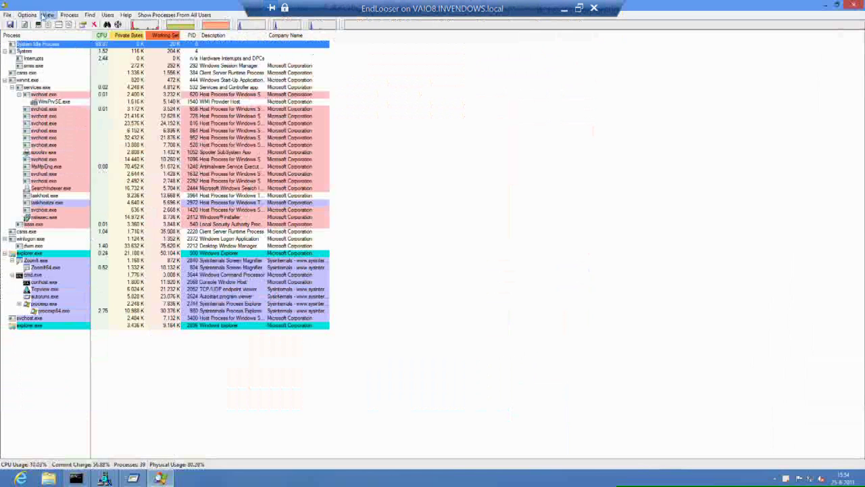
left_click(27, 15)
left_click(51, 121)
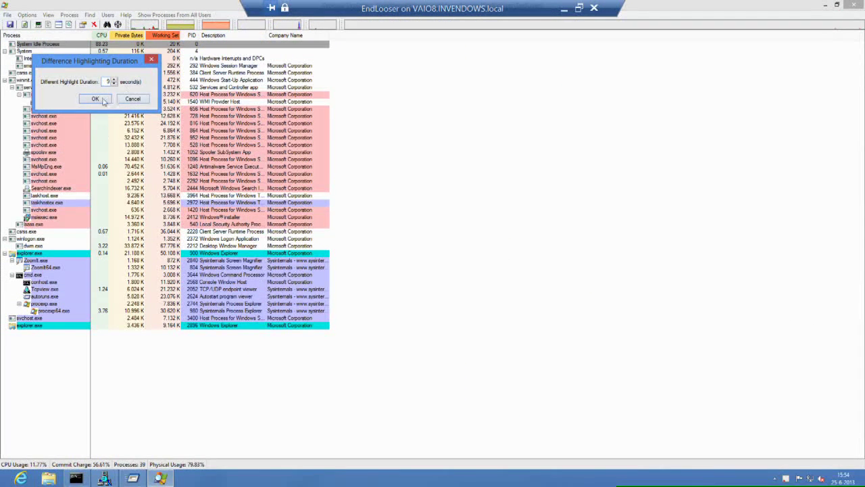
left_click(96, 99)
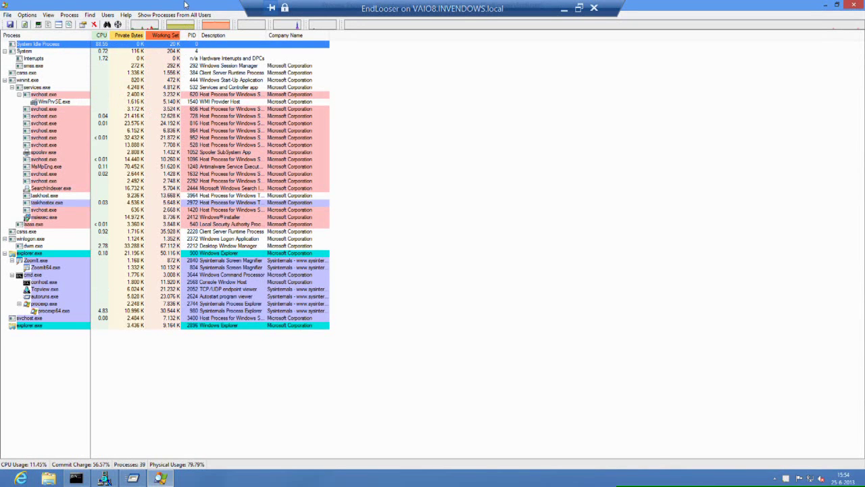
left_click_drag(88, 34, 189, 34)
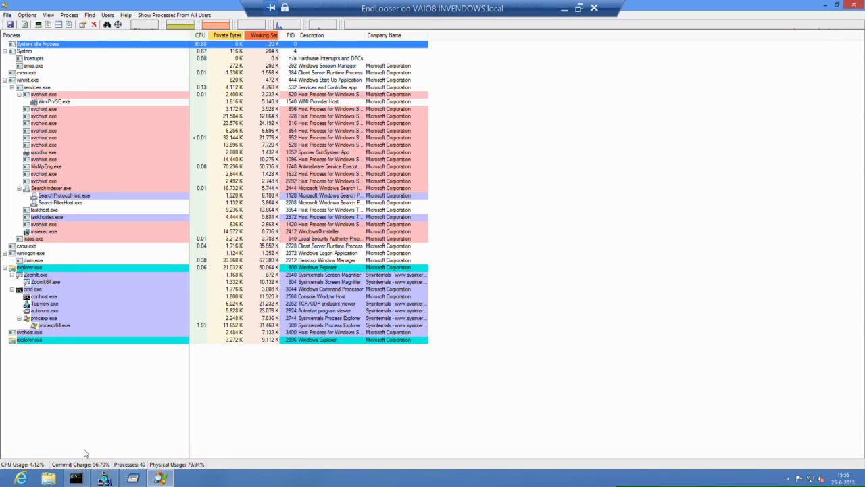
Run tasklist in the command prompt and select the newly started WmiPrvSE.exe process in Process Explorer
left_click(76, 479)
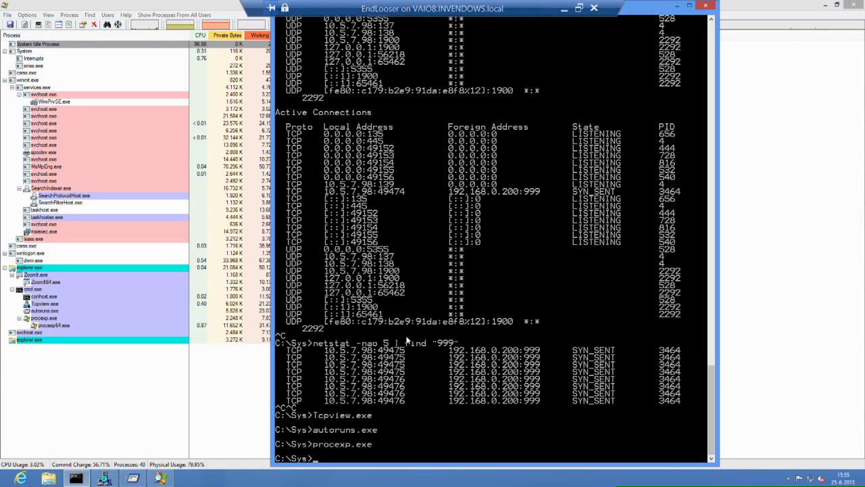
type("tasklist")
key("Return")
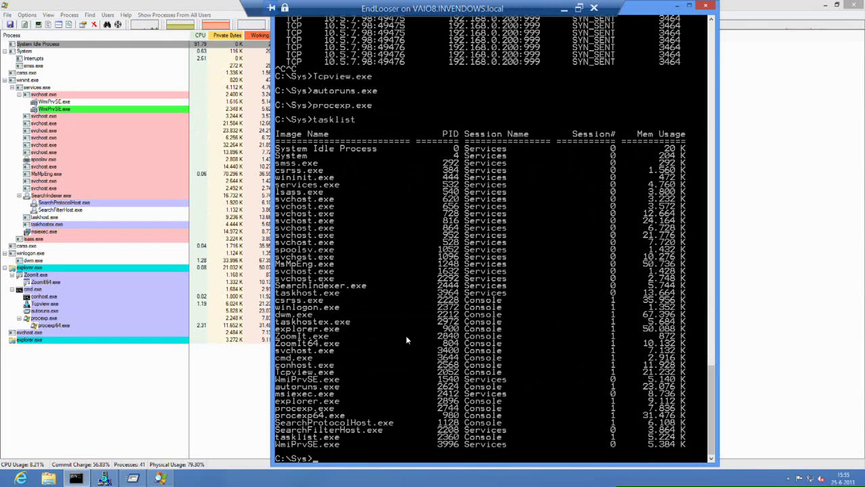
left_click(71, 110)
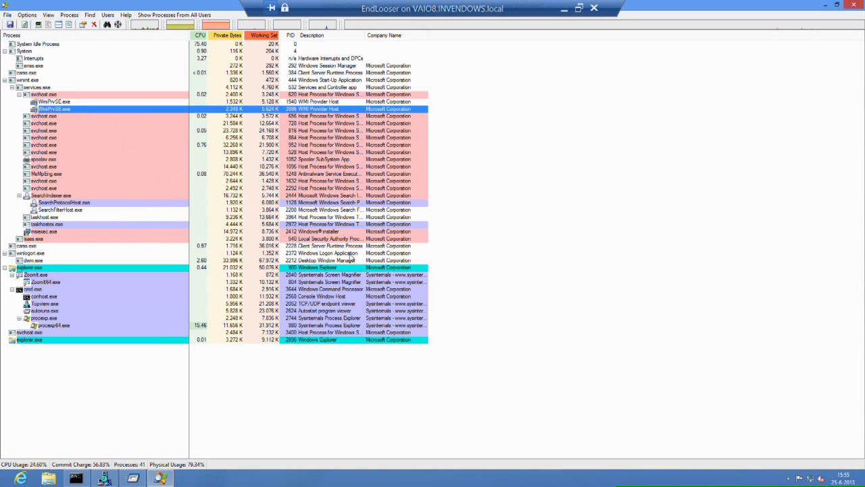
Run tasklist again in the command prompt and examine its process list magnified
left_click(76, 478)
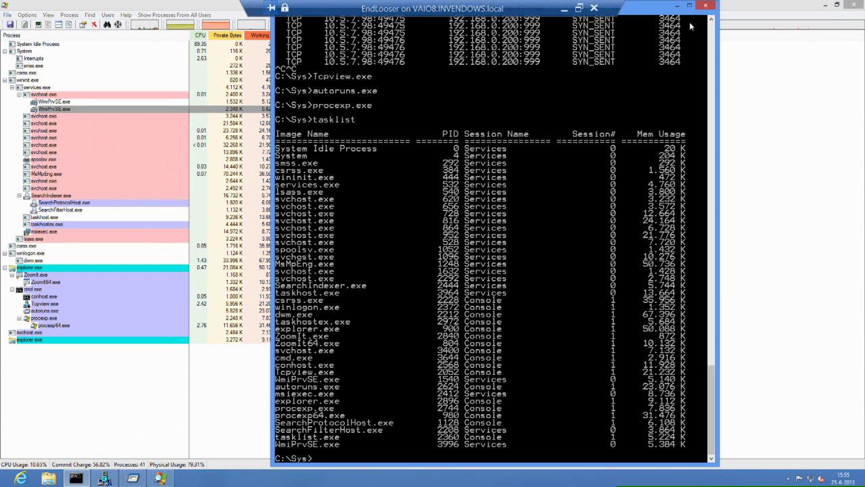
key("Up")
key("Return")
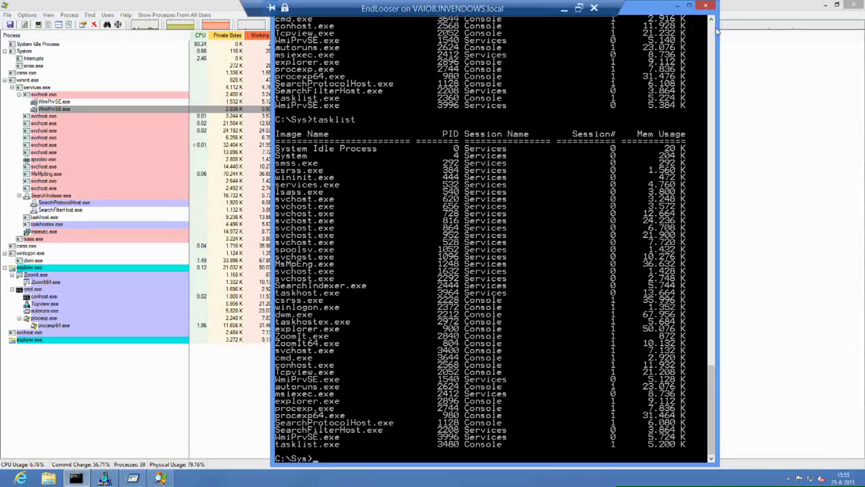
key("ctrl+1")
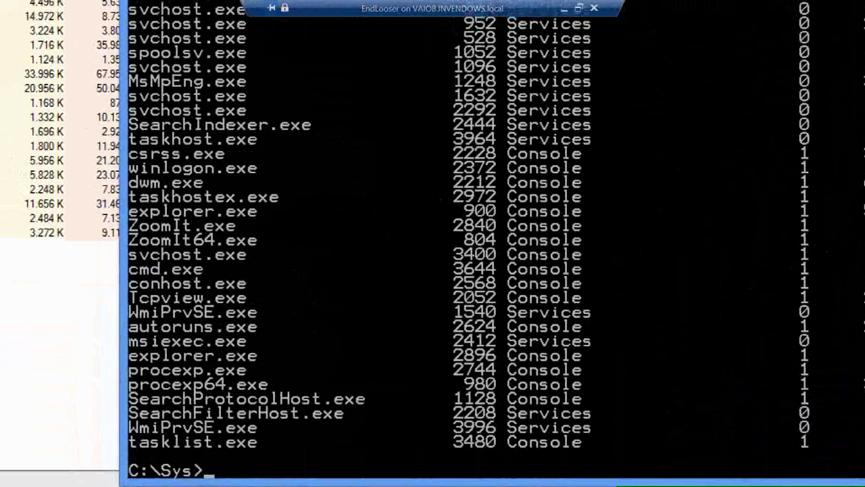
key("Escape")
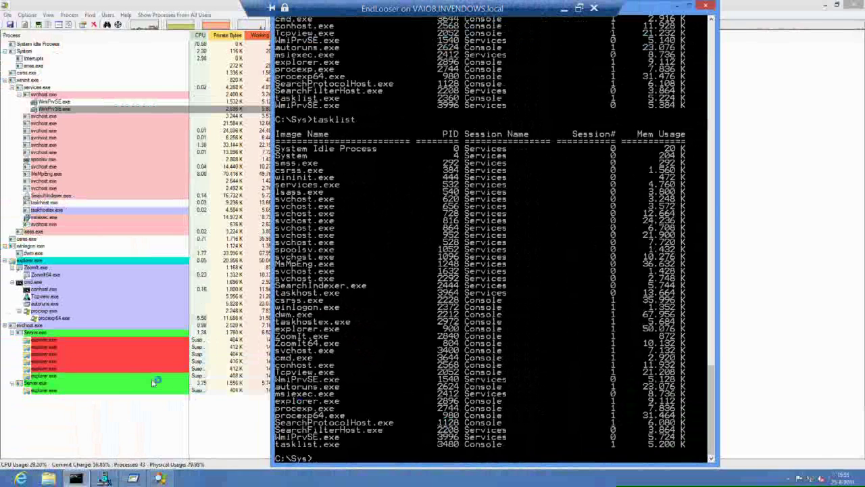
Try to pause Process Explorer on the highlighted explorer.exe entries, and check the other open windows, including Autoruns and File Explorer
left_click(109, 376)
key("space")
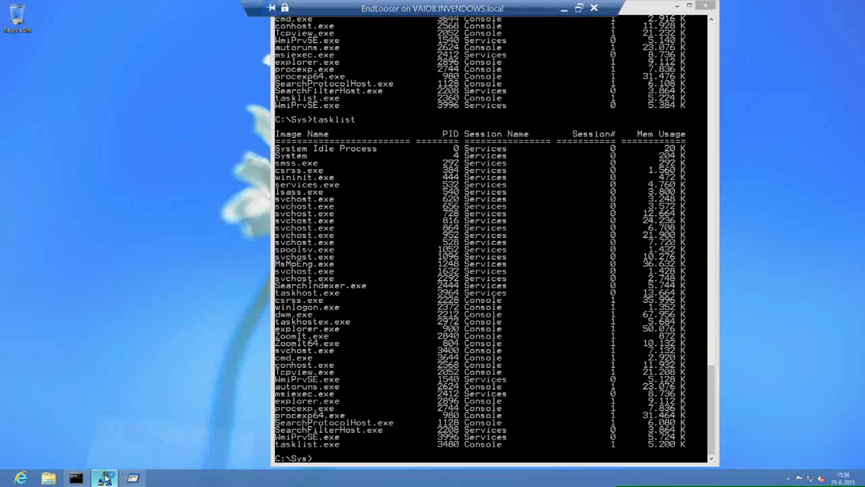
left_click(105, 478)
left_click(133, 478)
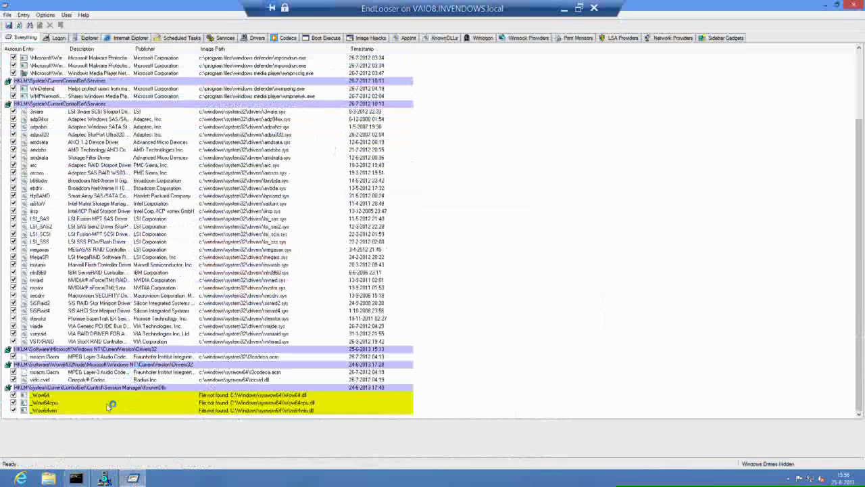
left_click(50, 479)
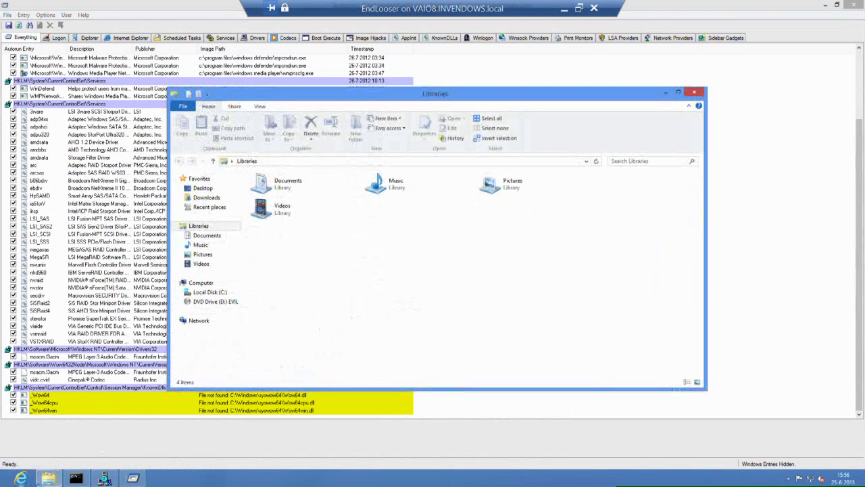
Relaunch procexp.exe from the command prompt by recalling the earlier command
left_click(76, 479)
key("Up")
key("Up")
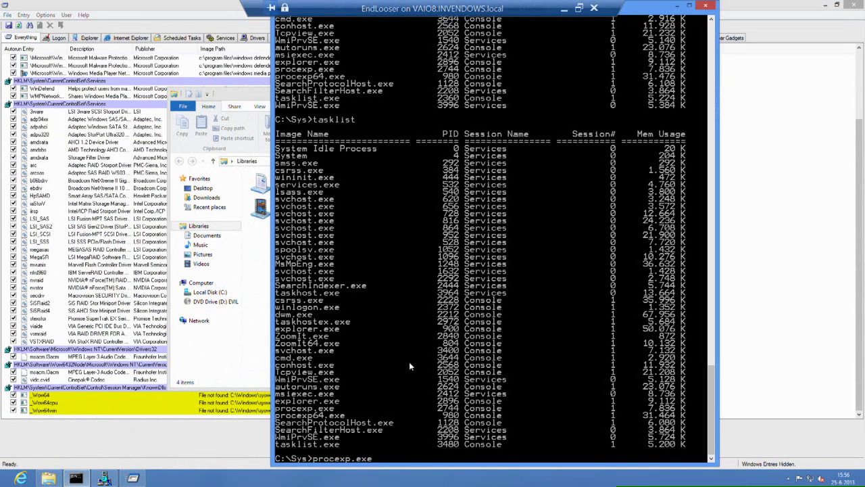
key("Return")
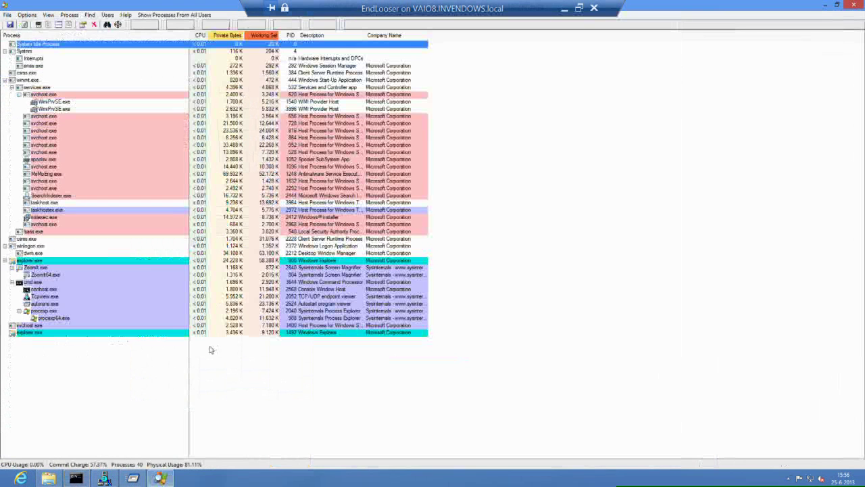
Search the installed apps for "power" and run Windows PowerShell as administrator, allowing the elevation request
mouse_move(65, 480)
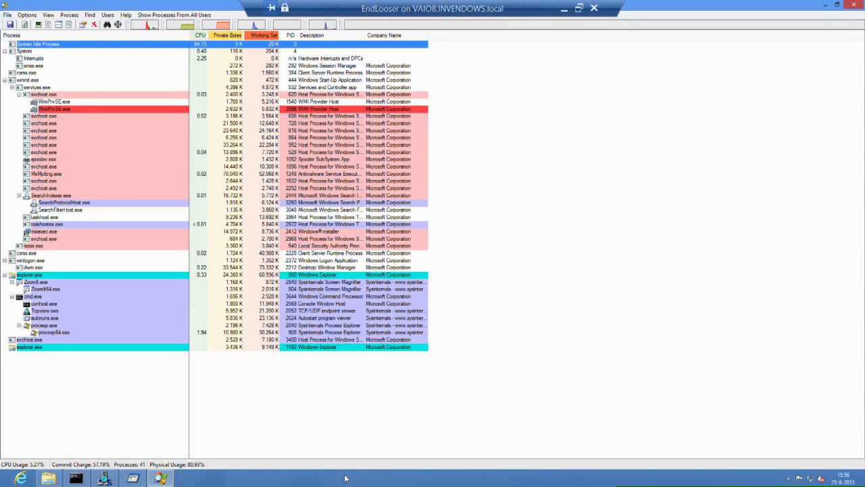
key("super")
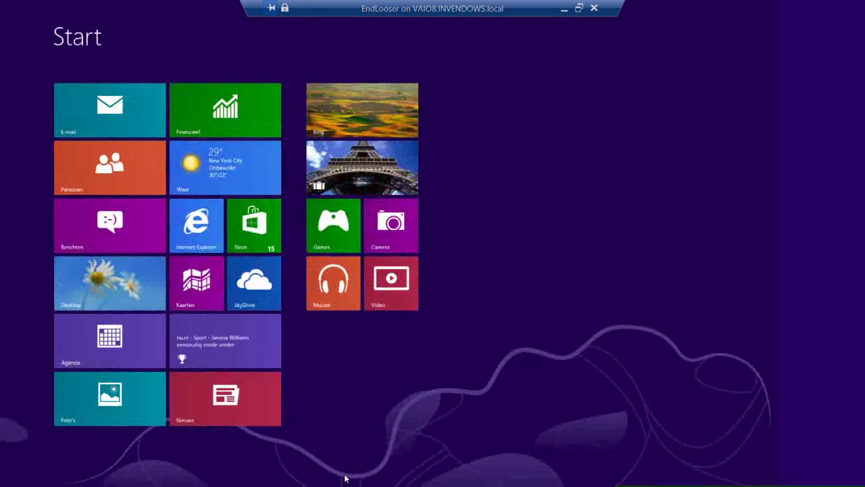
type("power")
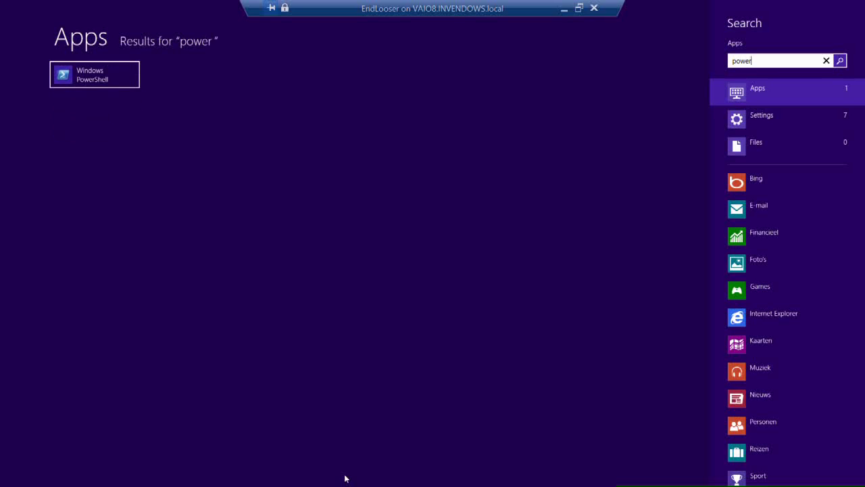
right_click(92, 79)
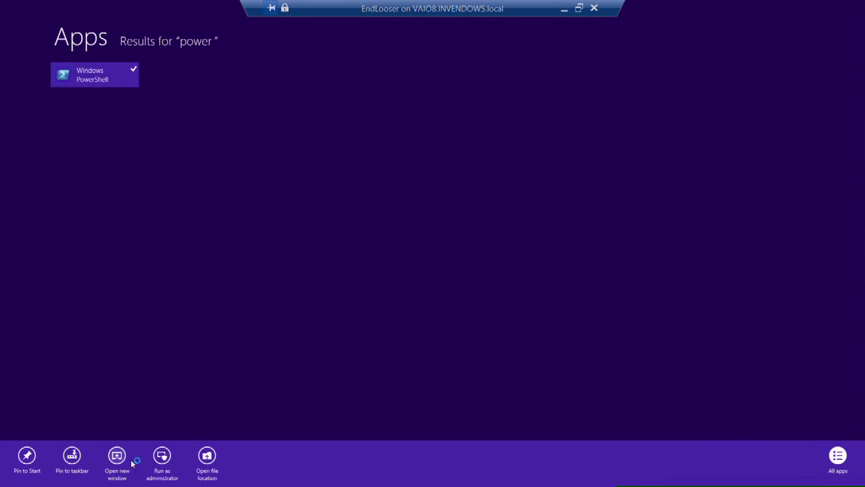
left_click(164, 457)
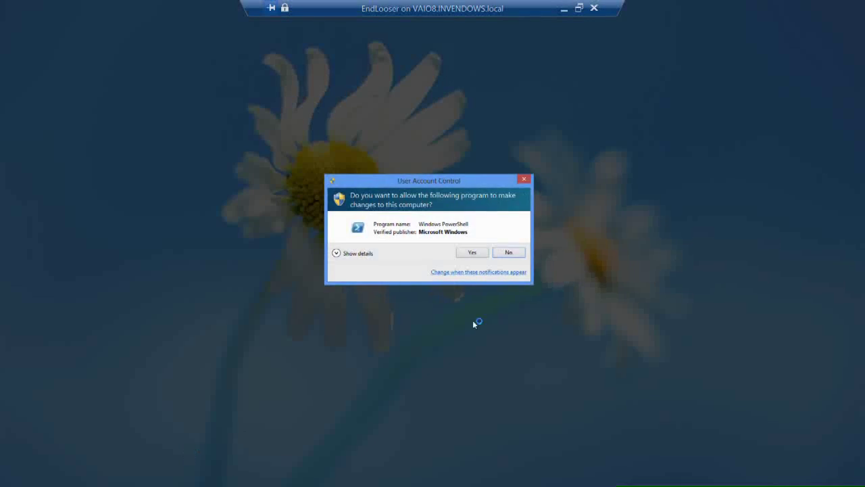
left_click(474, 254)
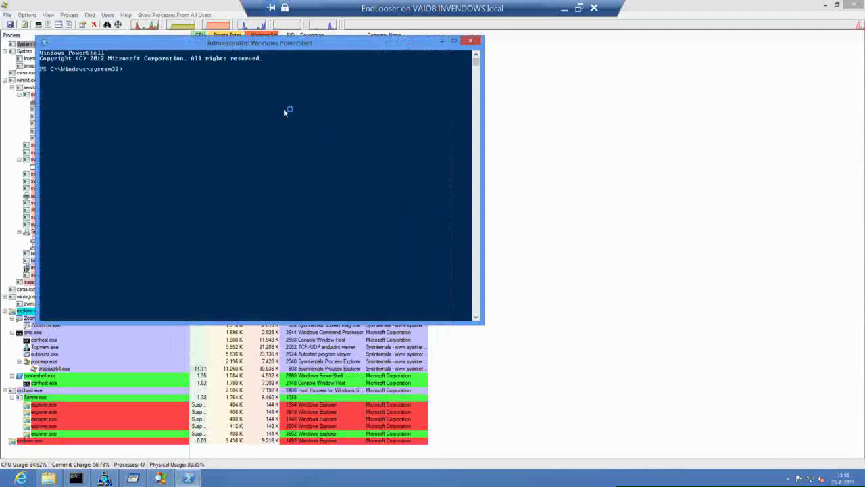
Pause Process Explorer's updates and inspect the paths of the explorer.exe and Server.exe processes under the last svchost.exe
left_click(185, 390)
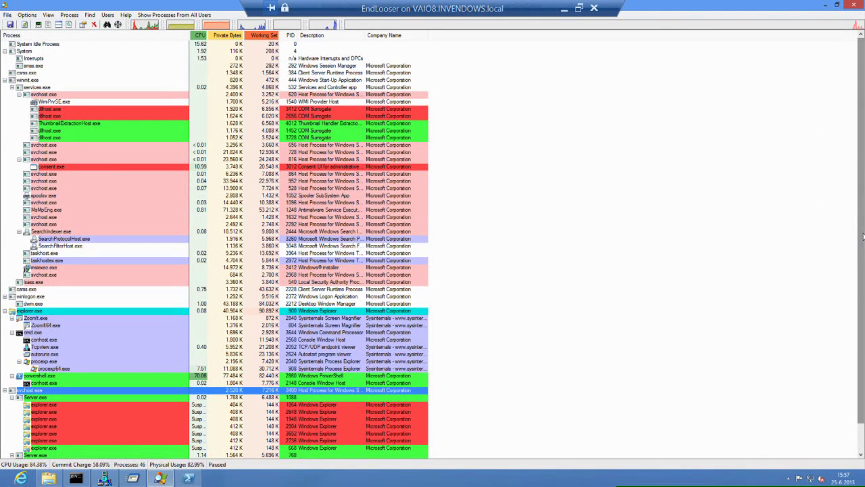
scroll(861, 249, "down", 1)
scroll(860, 249, "down", 1)
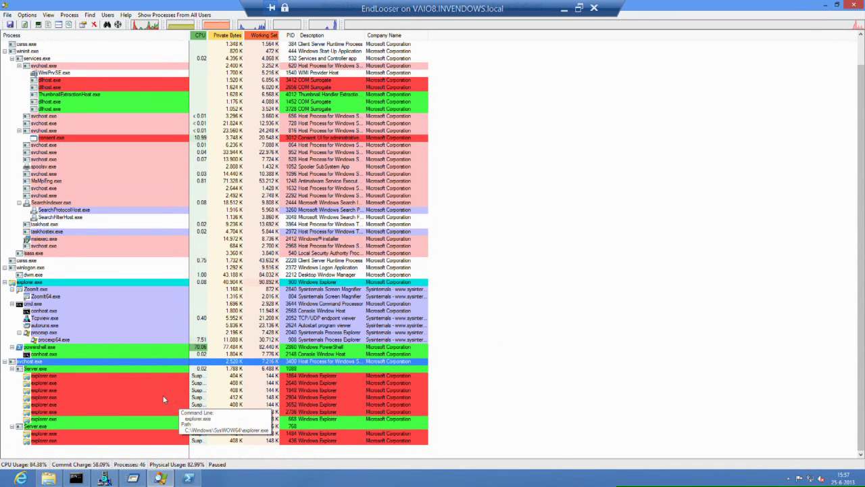
mouse_move(36, 369)
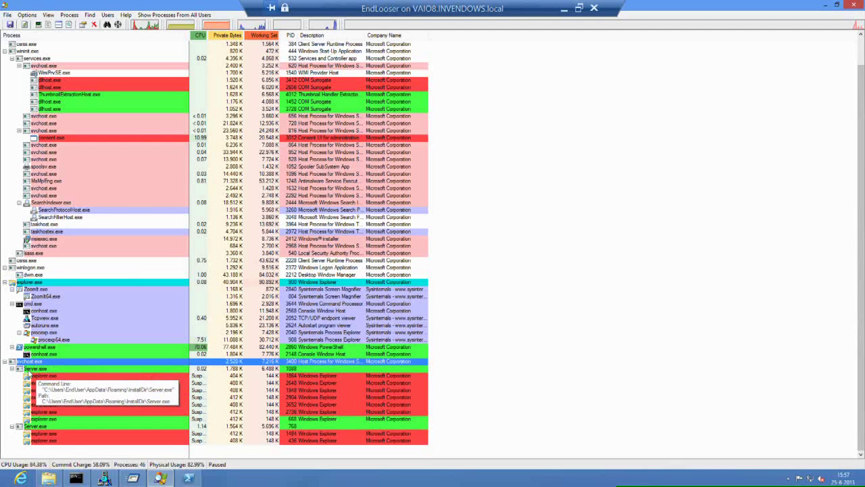
Open the properties of the first explorer.exe under Server.exe, examine its image details magnified and verify its signature
right_click(39, 376)
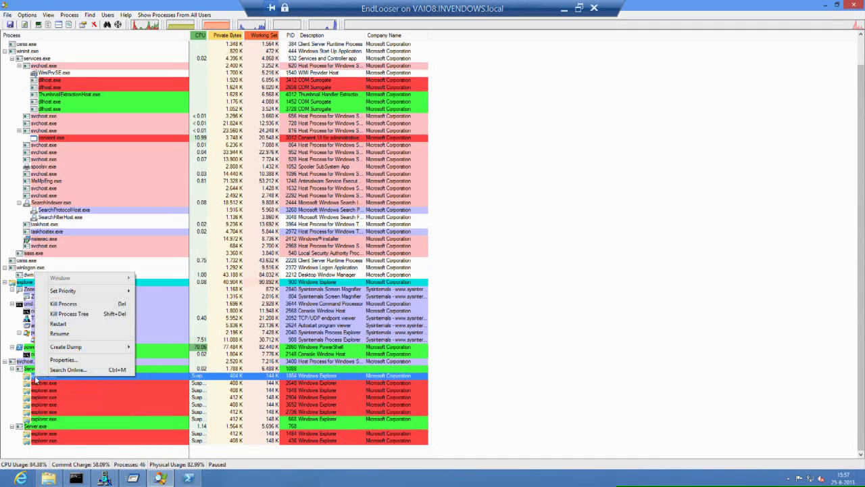
left_click(66, 359)
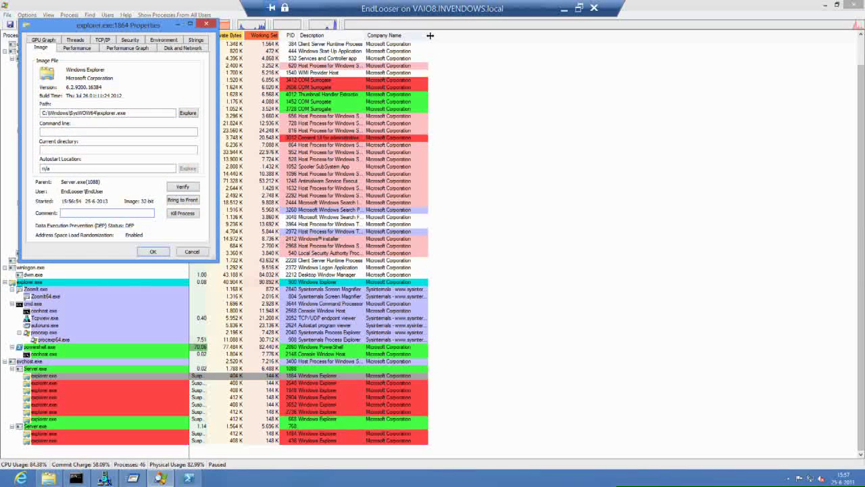
key("ctrl+1")
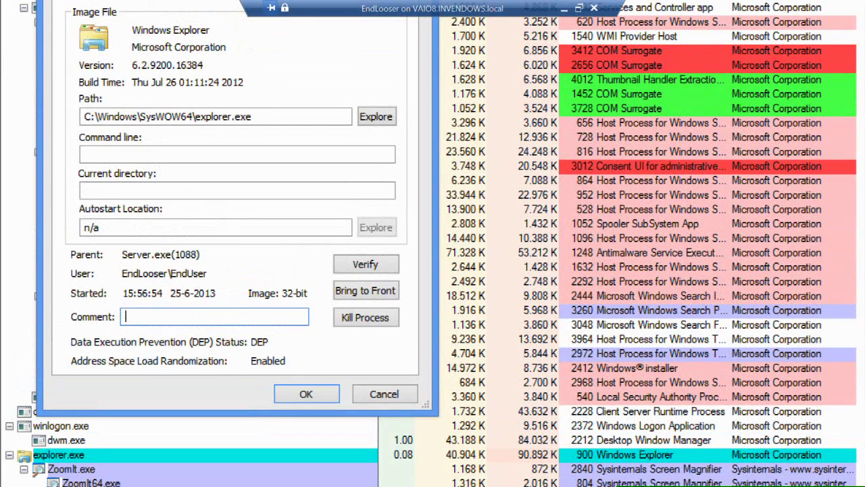
key("Escape")
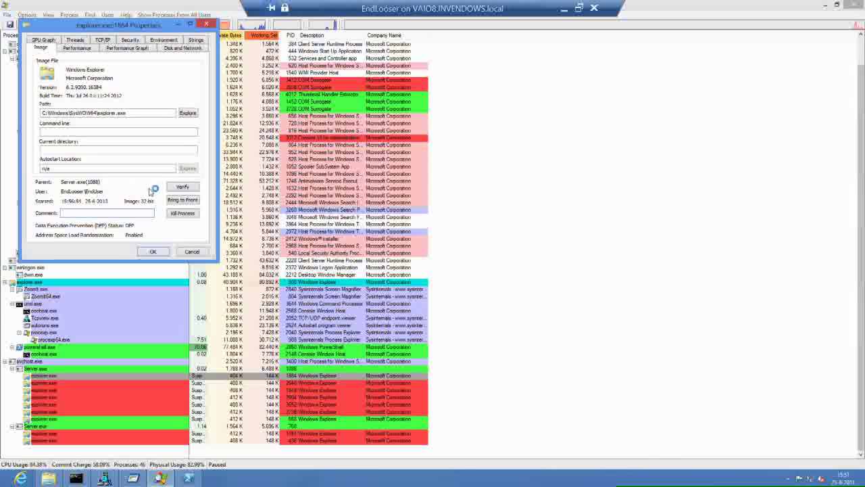
left_click(351, 303)
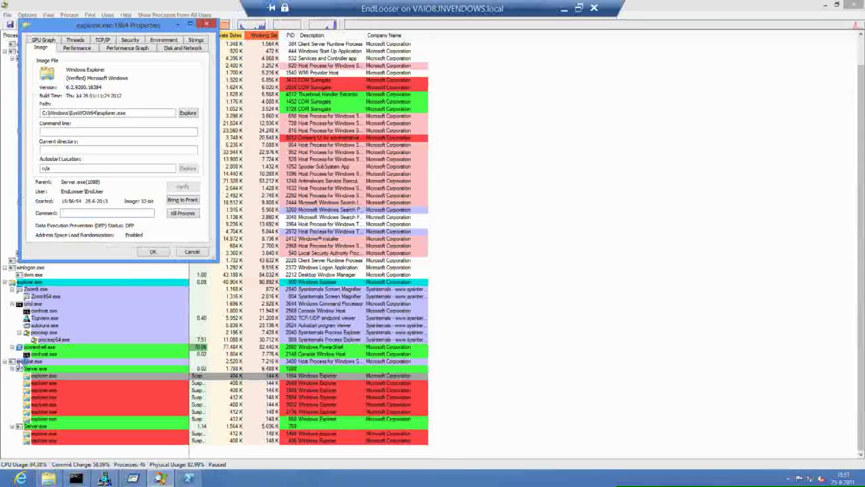
Close the explorer.exe properties, open those of its parent Server.exe and examine the image path and autostart location magnified
mouse_move(29, 374)
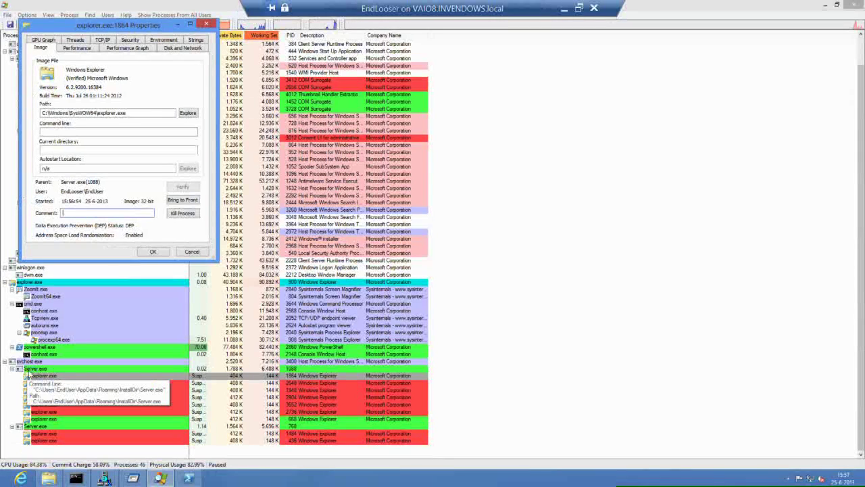
right_click(41, 369)
left_click(192, 252)
right_click(38, 372)
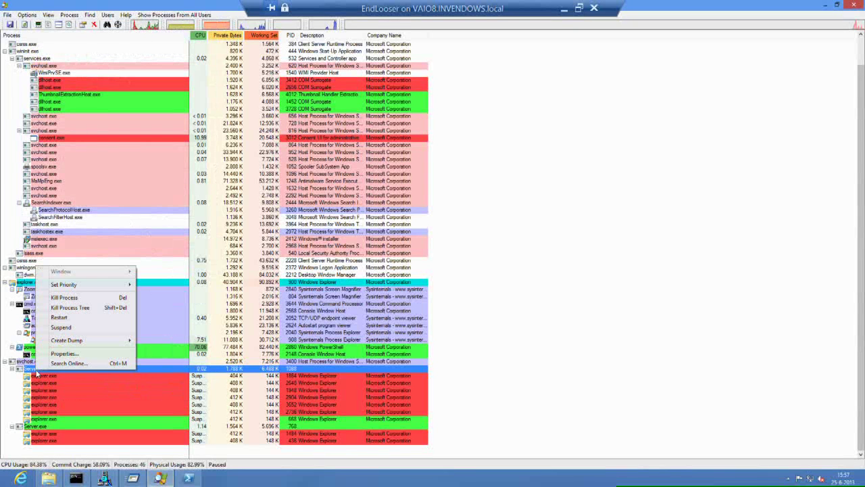
left_click(72, 353)
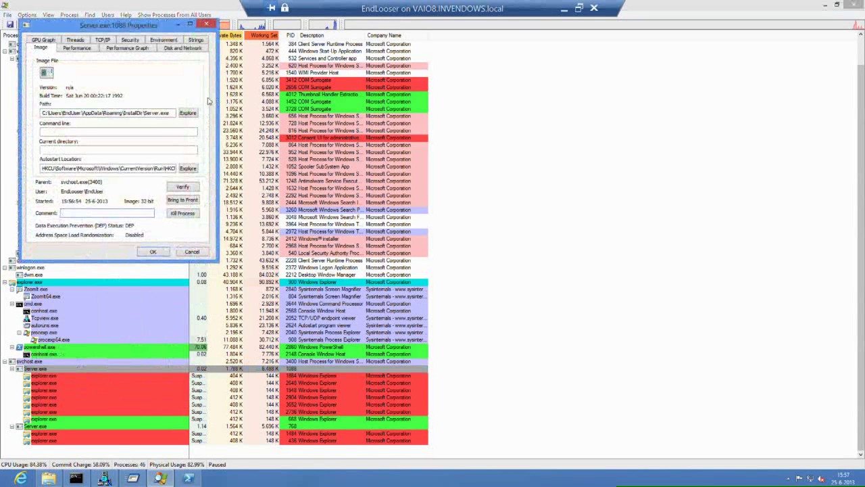
left_click(191, 111)
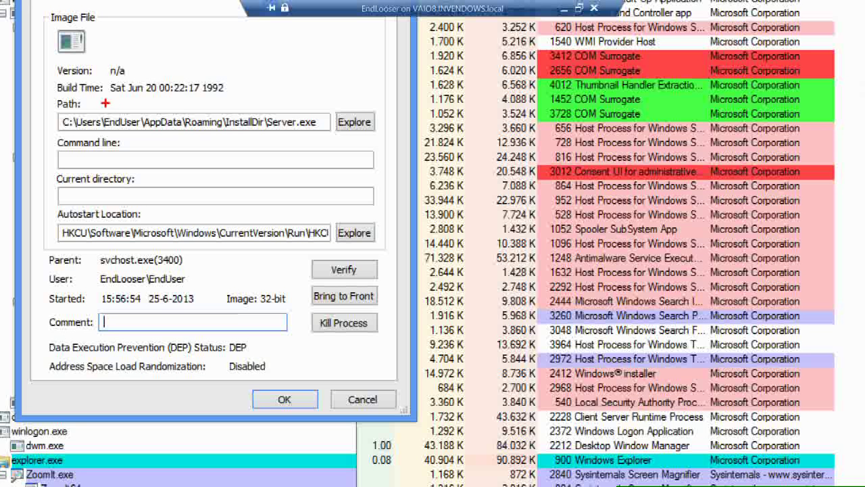
Verify the signature of Server.exe in its properties and examine the magnified image path and signature details
mouse_move(59, 103)
left_mouse_down()
mouse_move(183, 135)
mouse_move(342, 133)
left_mouse_up()
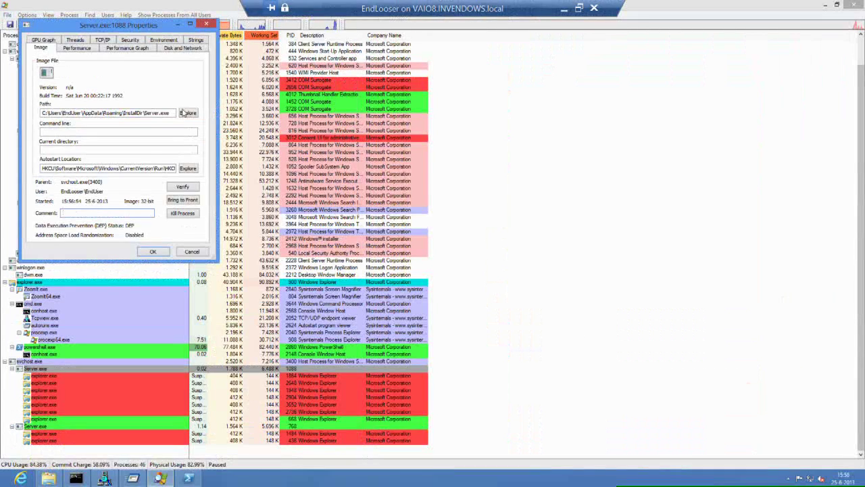
mouse_move(19, 348)
left_click(187, 189)
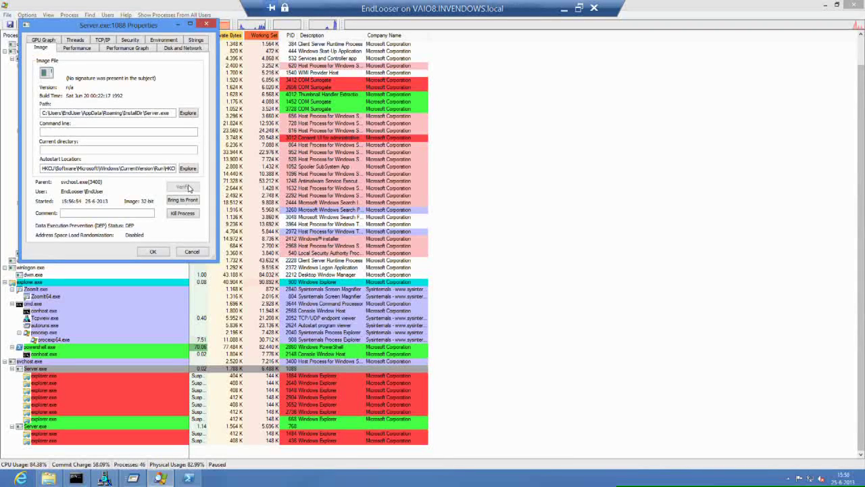
key("ctrl+1")
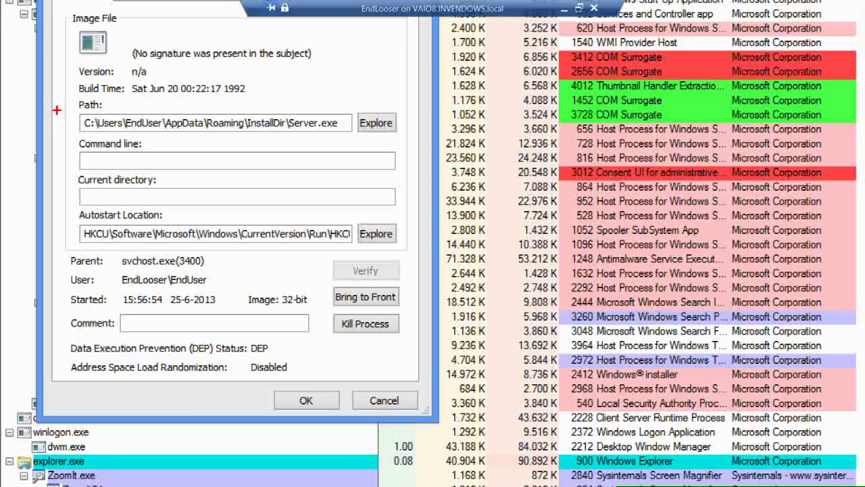
key("Escape")
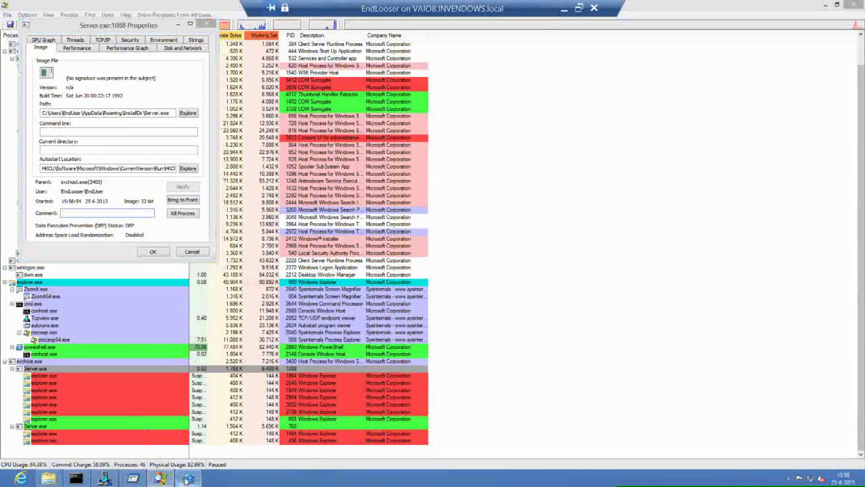
Switch to the administrator Windows PowerShell console and set its raster font size to 12 x 16
left_click(189, 479)
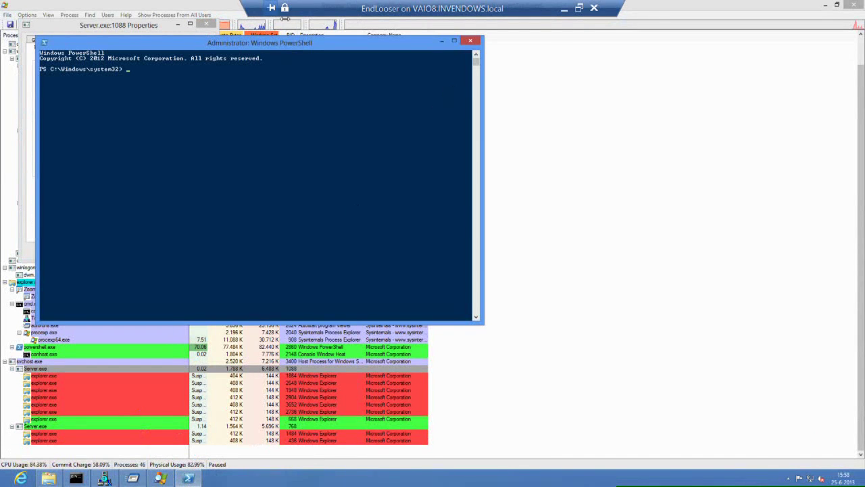
left_click(48, 45)
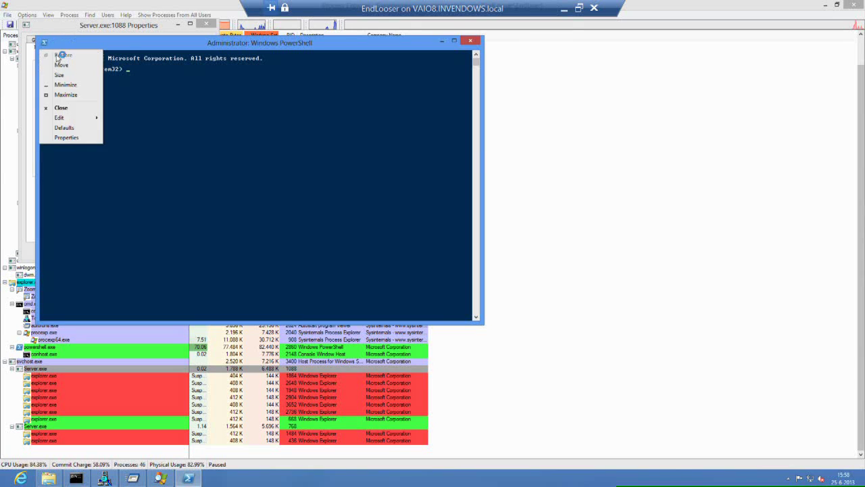
left_click(68, 135)
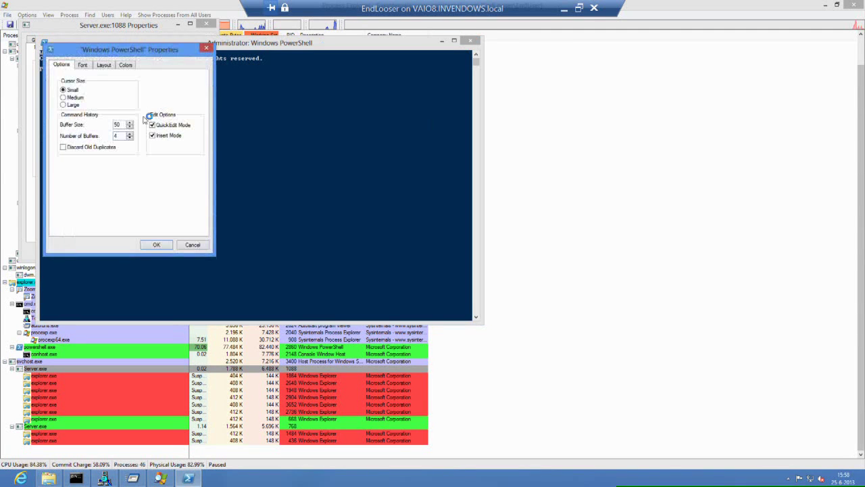
left_click(103, 65)
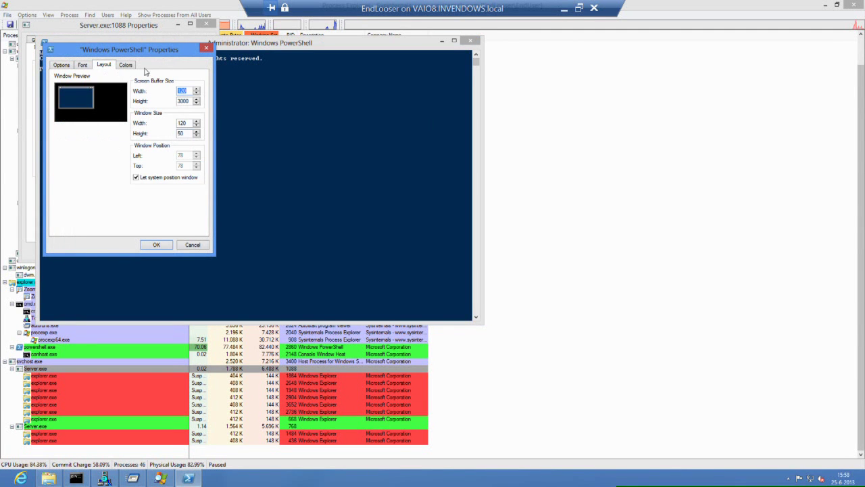
left_click(84, 64)
left_click(141, 133)
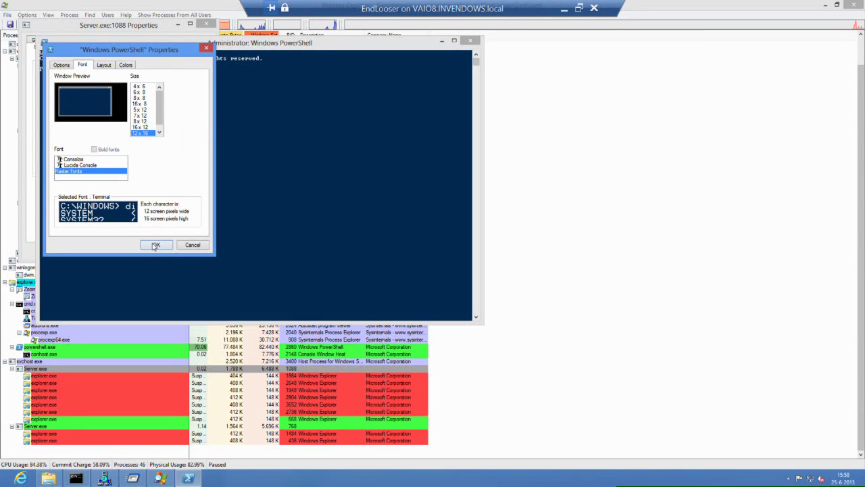
left_click(156, 245)
Run Get-Process in PowerShell to list the running processes
type("get-o")
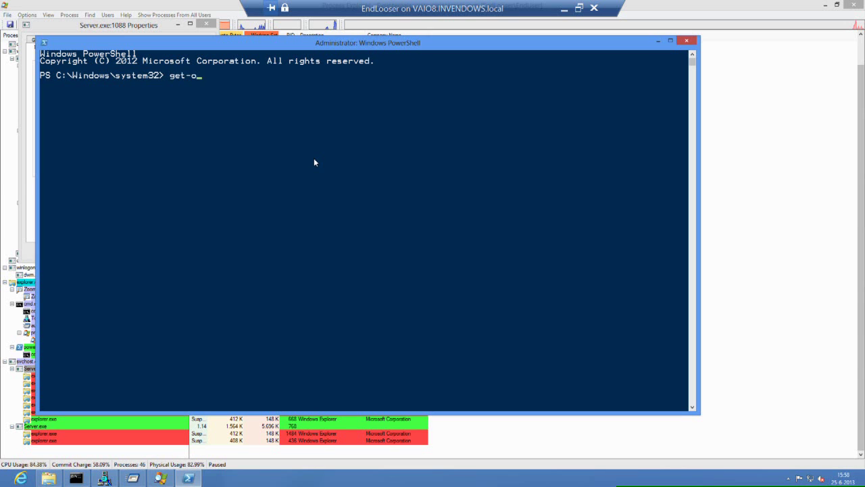
key("BackSpace")
type("pro")
key("Tab")
key("Return")
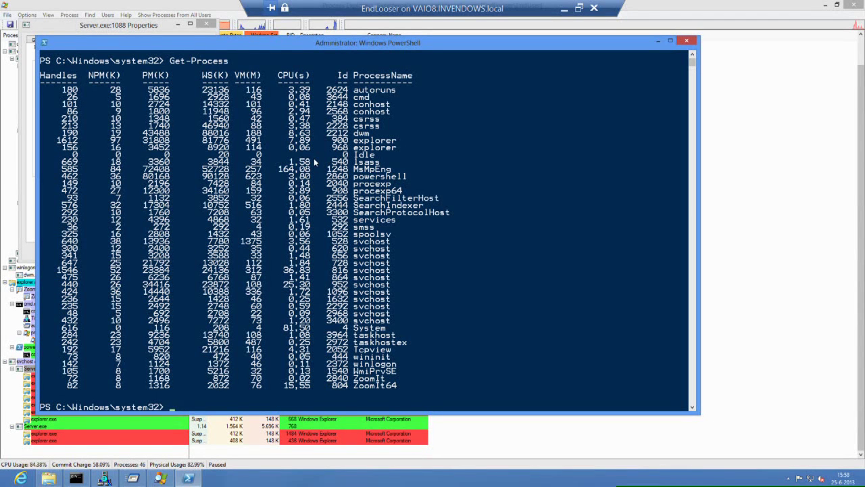
Rerun Get-Process with its output piped to Out-GridView
key("Up")
type("-g")
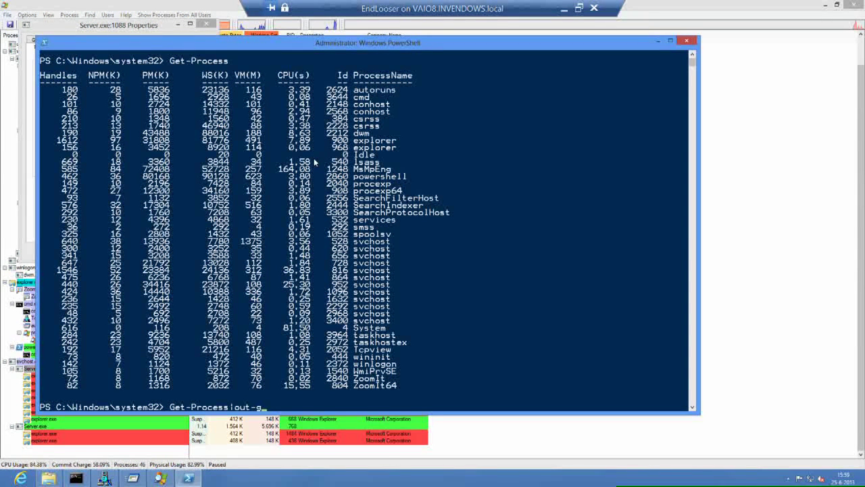
key("Tab")
key("Return")
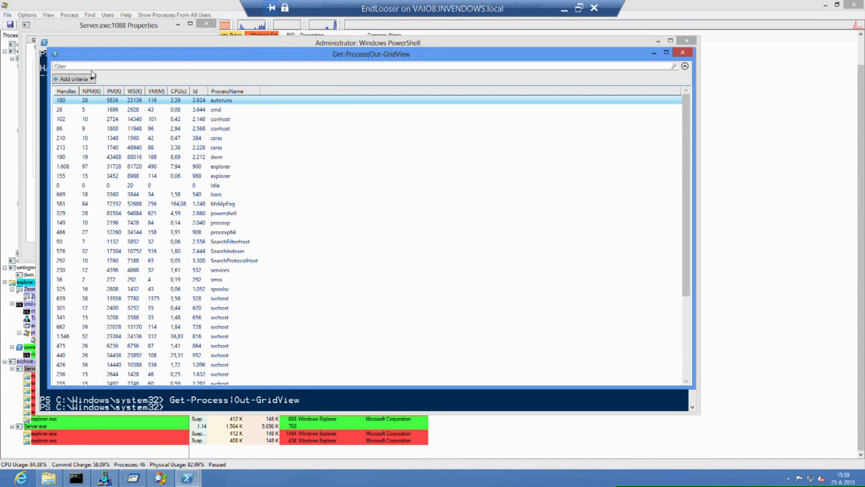
Filter the process grid with a Handles criterion set to is greater than or equal to 500
left_click(88, 80)
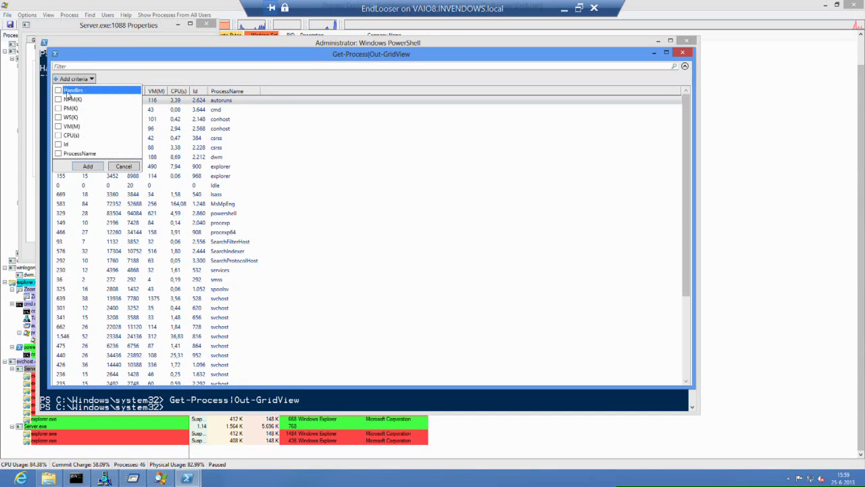
left_click(59, 90)
left_click(87, 167)
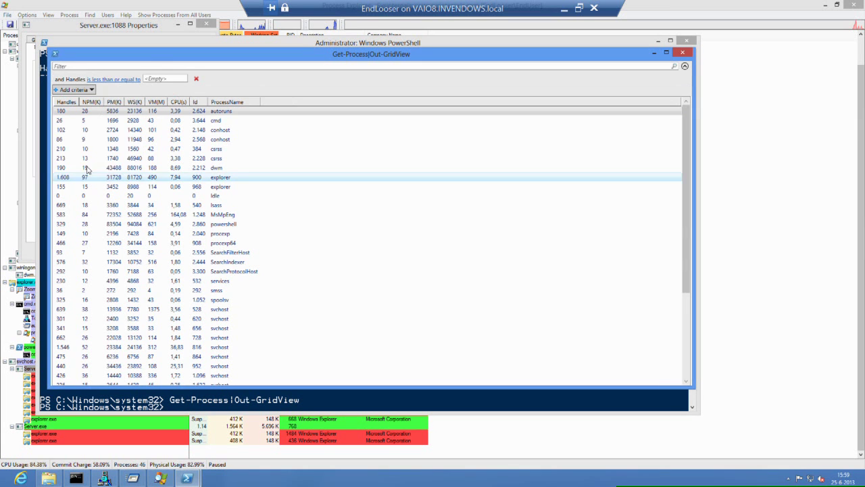
left_click(162, 81)
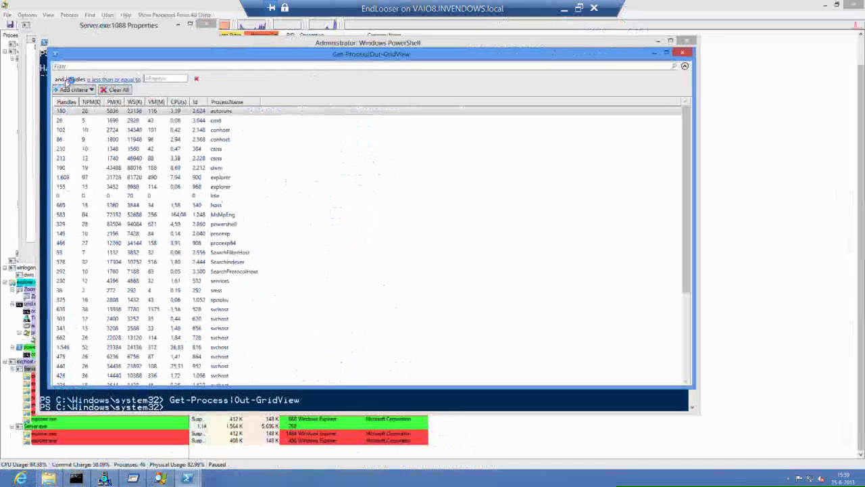
left_click(123, 79)
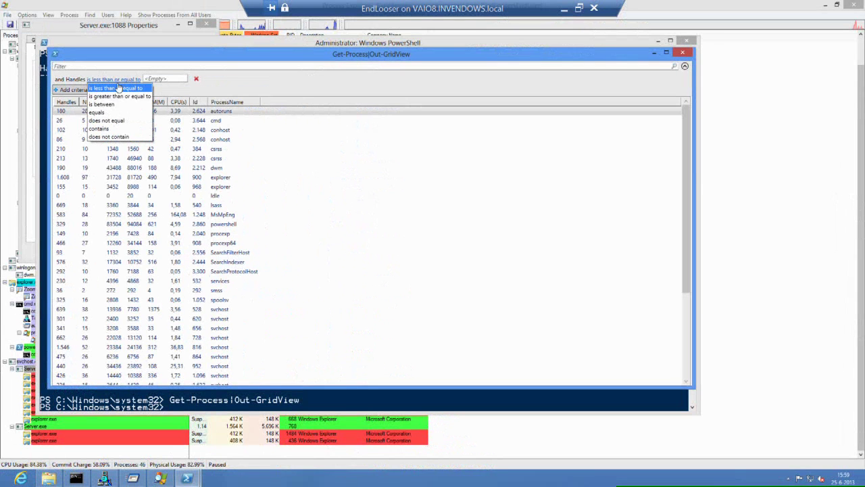
left_click(113, 96)
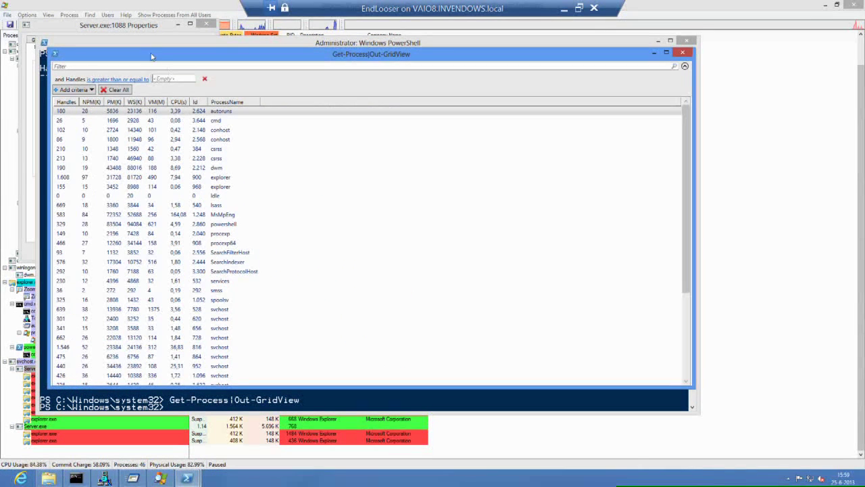
type("500")
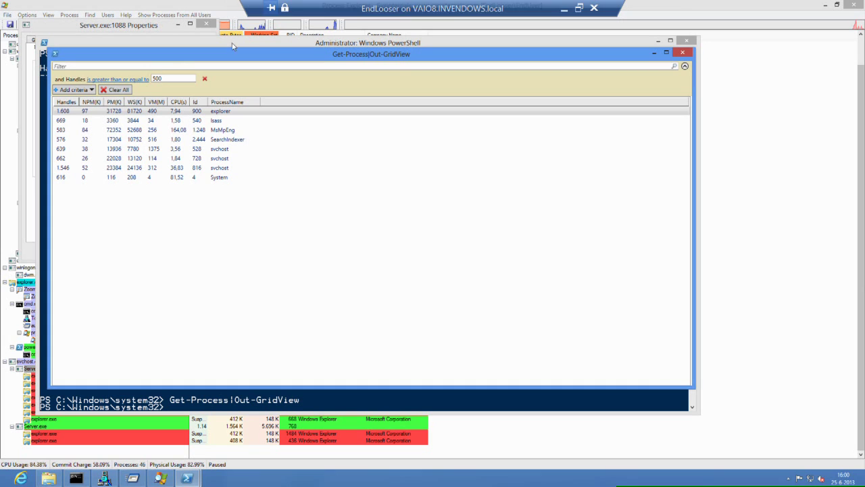
mouse_move(863, 3)
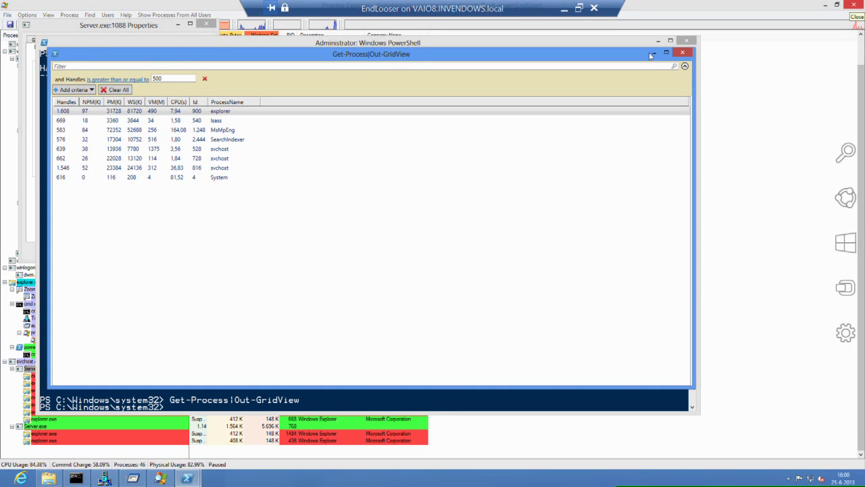
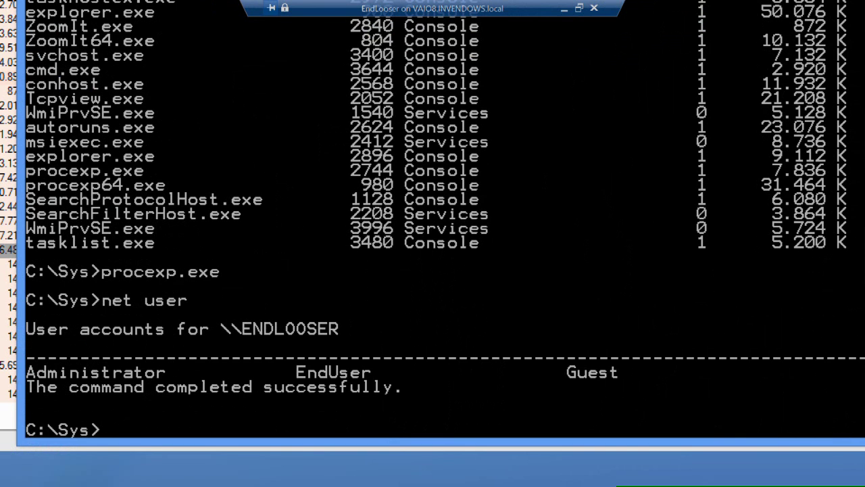
Leave the magnified view, run logonsessions.exe in the C:\Sys command prompt and accept its license terms
key("Escape")
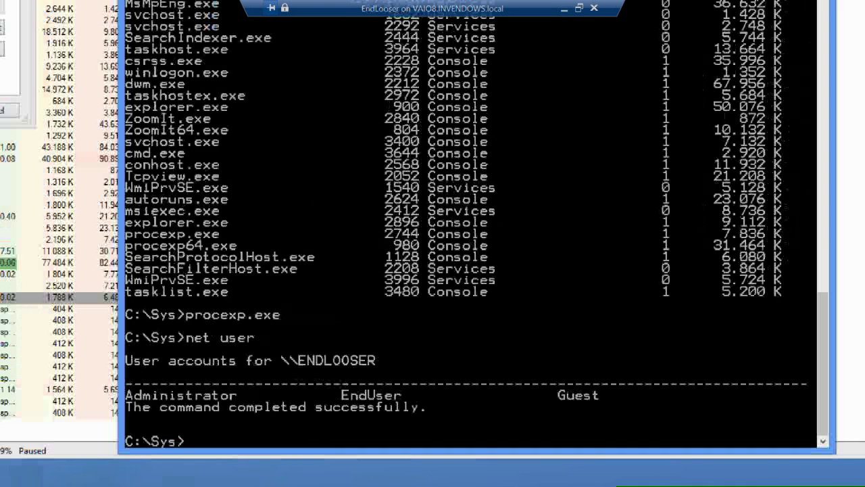
key("Escape")
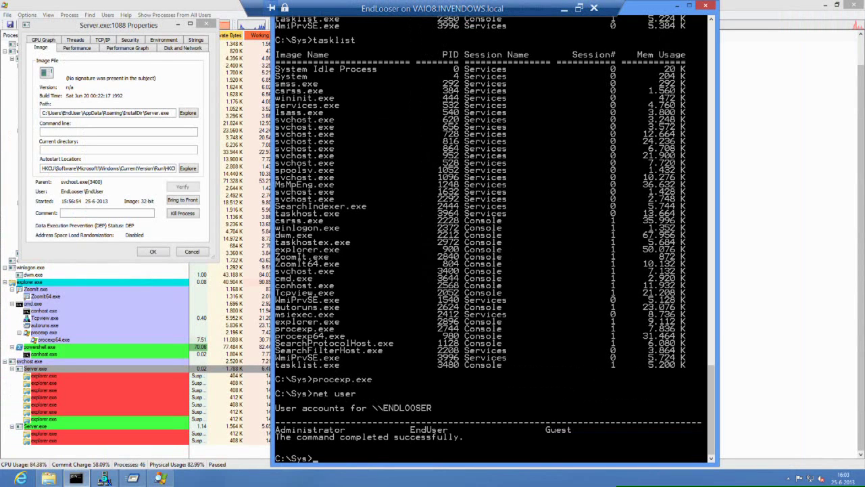
type("logo")
key("Tab")
key("Return")
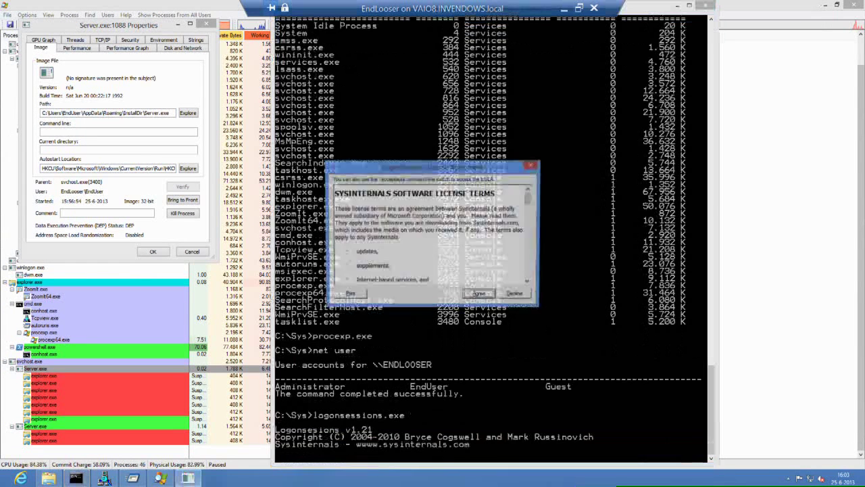
left_click(481, 294)
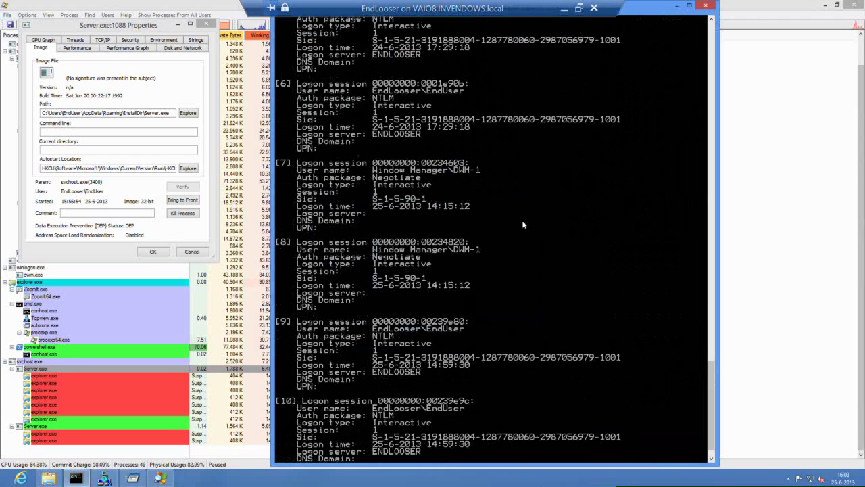
Examine the listed logon sessions from the first to the last, checking their user names, logon types and logon times
scroll(564, 222, "up", 4)
scroll(505, 214, "up", 4)
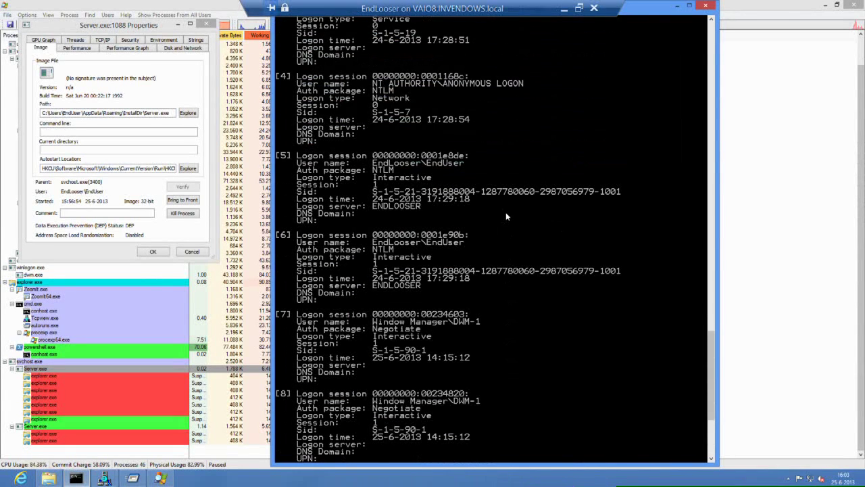
scroll(506, 213, "up", 6)
scroll(508, 215, "up", 1)
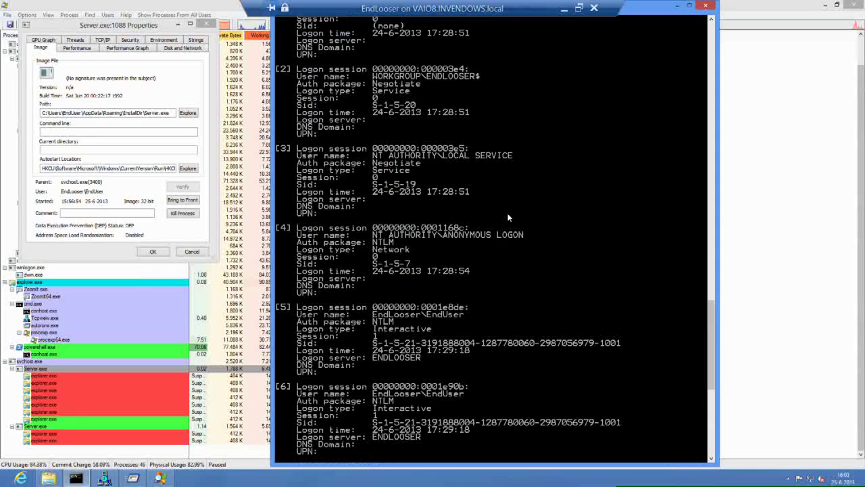
scroll(511, 219, "up", 6)
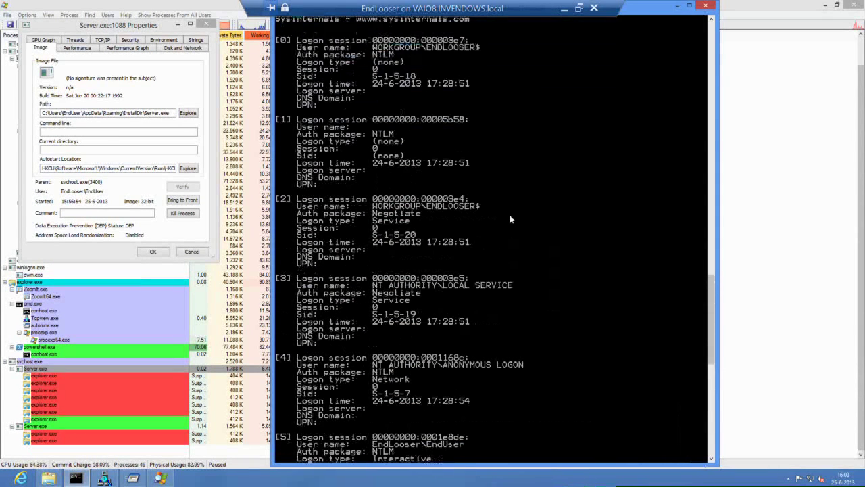
scroll(509, 219, "up", 4)
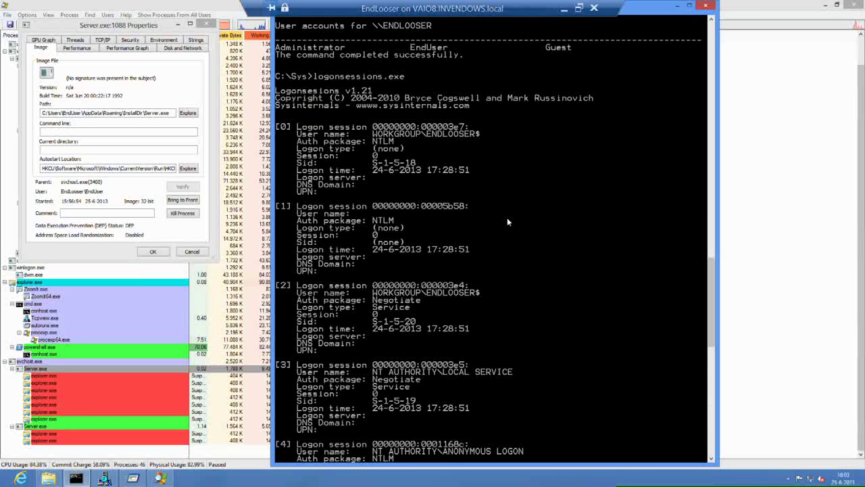
scroll(512, 223, "down", 1)
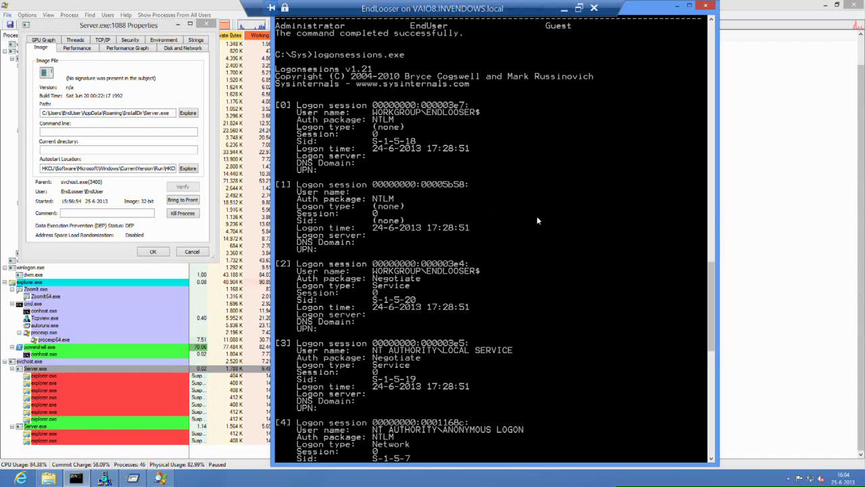
scroll(585, 245, "down", 2)
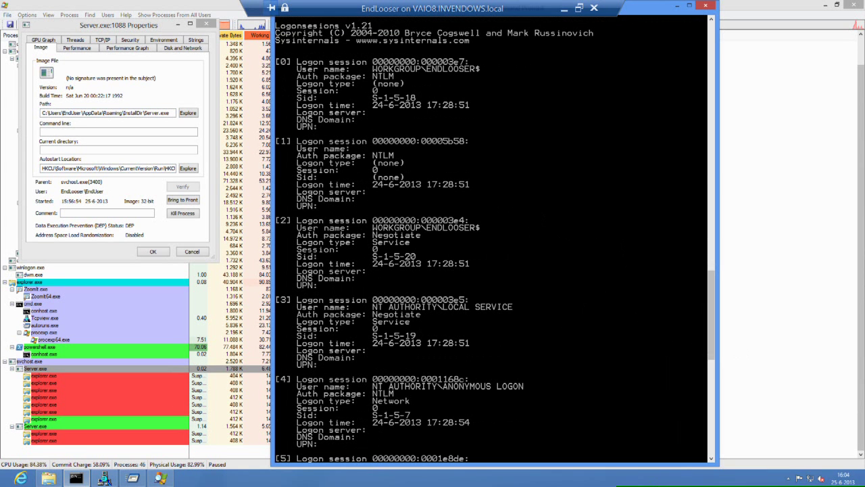
left_click(712, 459)
left_click(713, 459)
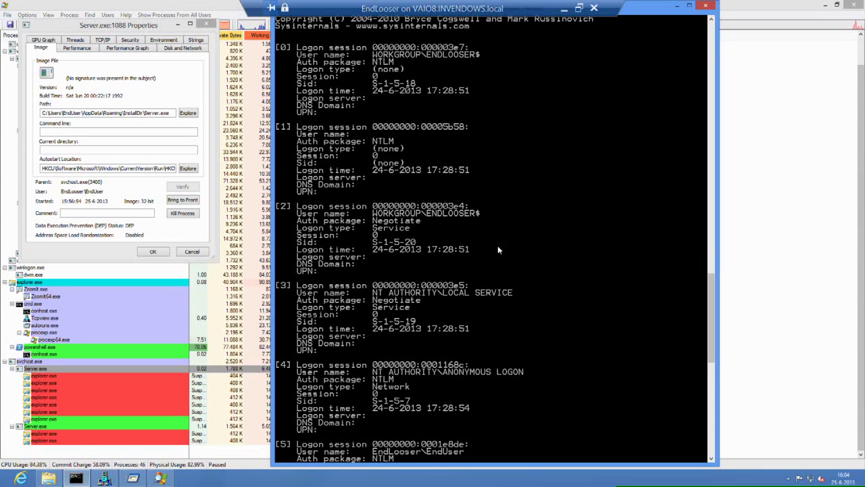
scroll(477, 328, "down", 20)
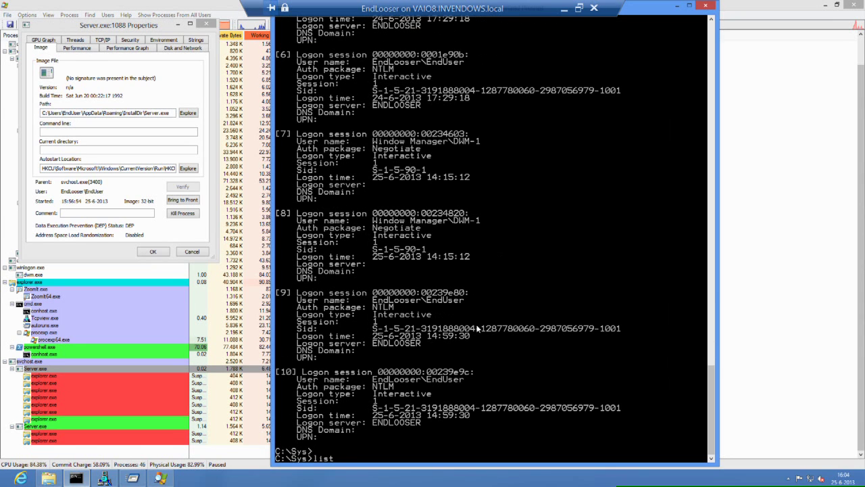
Run Listdlls.exe in the command prompt and accept its license agreement to list the DLLs loaded by each process
type("dll")
key("Tab")
key("Return")
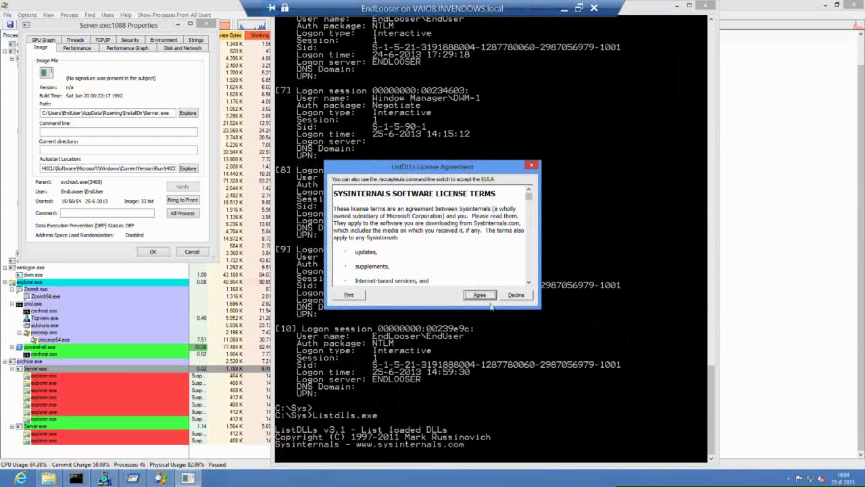
left_click(483, 295)
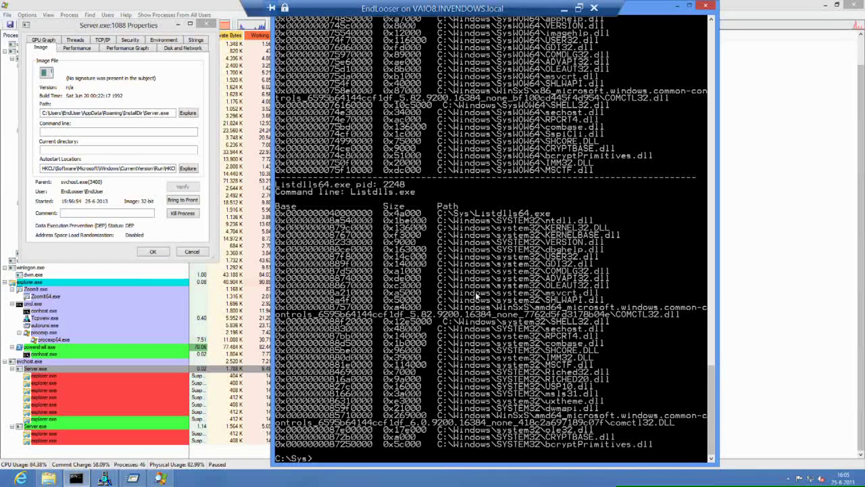
Run the openfiles command in the C:\Sys command prompt to list files opened through local share points
type("openfiles")
key("Return")
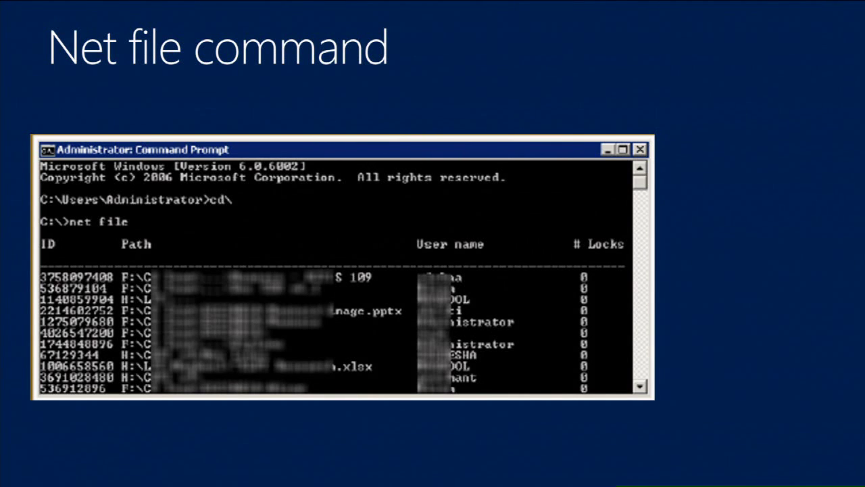
key("Right")
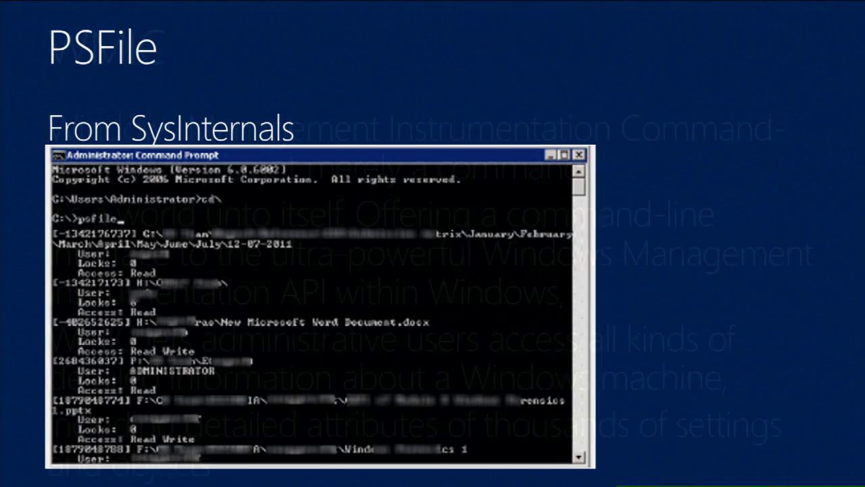
key("Right")
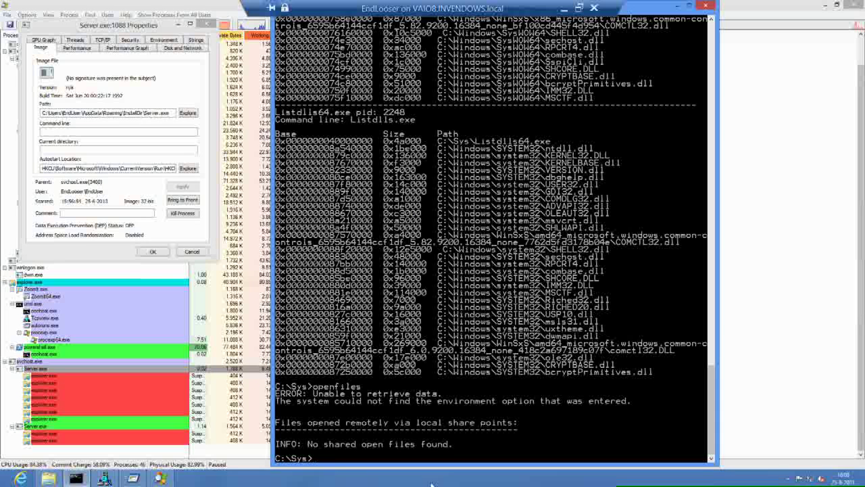
Clear the command prompt and list all running processes with wmic process list
type("cls")
key("Return")
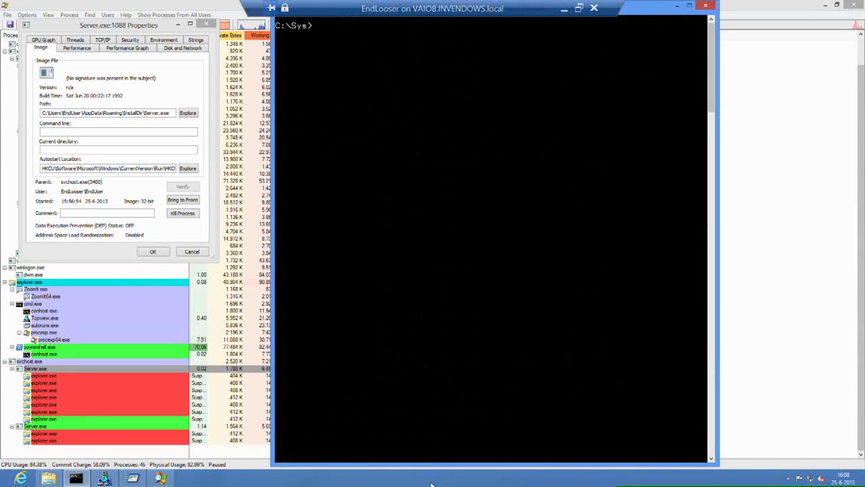
type("wmic process list")
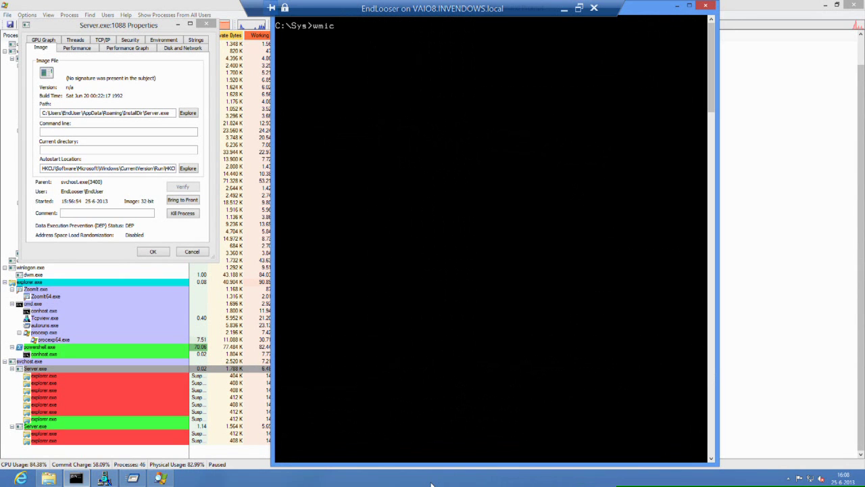
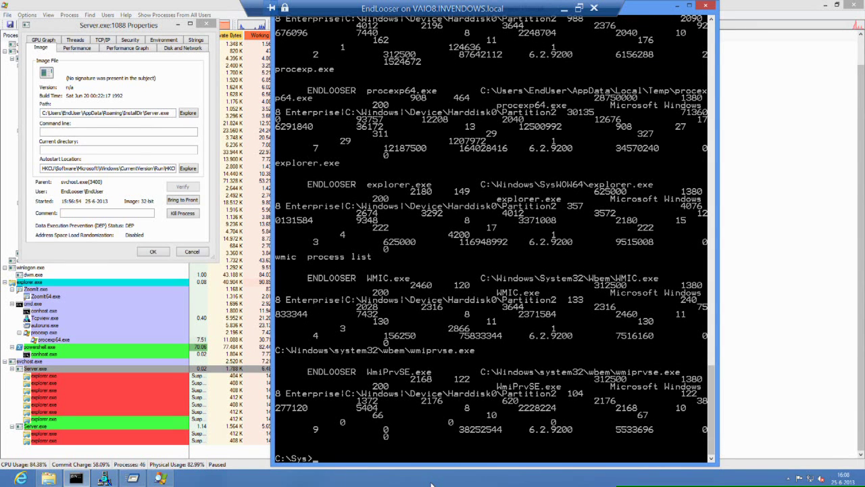
Rerun the WMIC process listing in short form with wmic process list brief
key("Up")
type("brief")
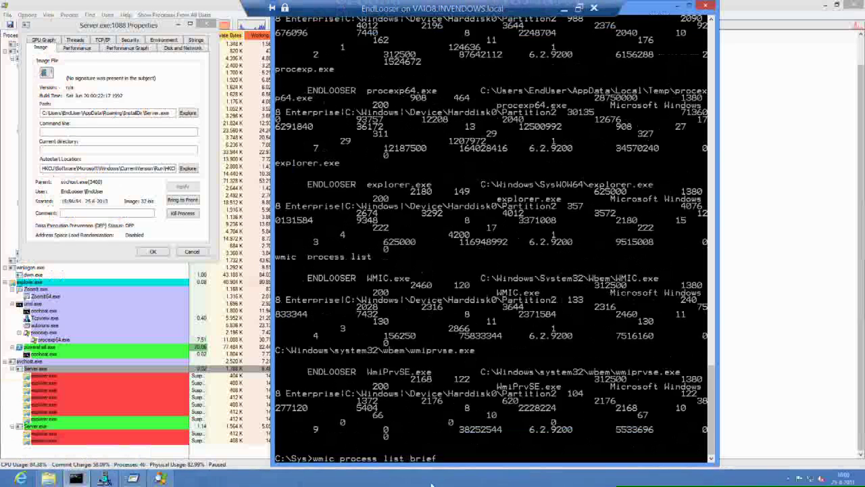
key("Return")
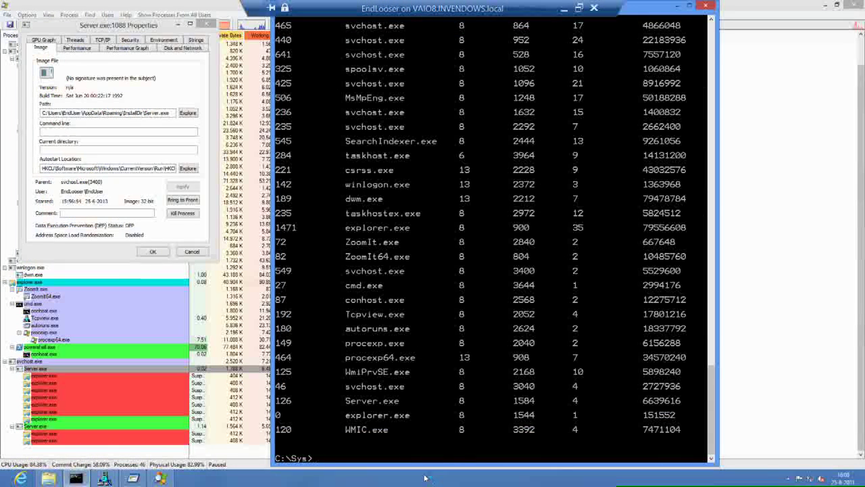
Magnify the end of the brief process list and underline the handle count and name of Server.exe
scroll(382, 373, "up", 1)
scroll(382, 373, "up", 4)
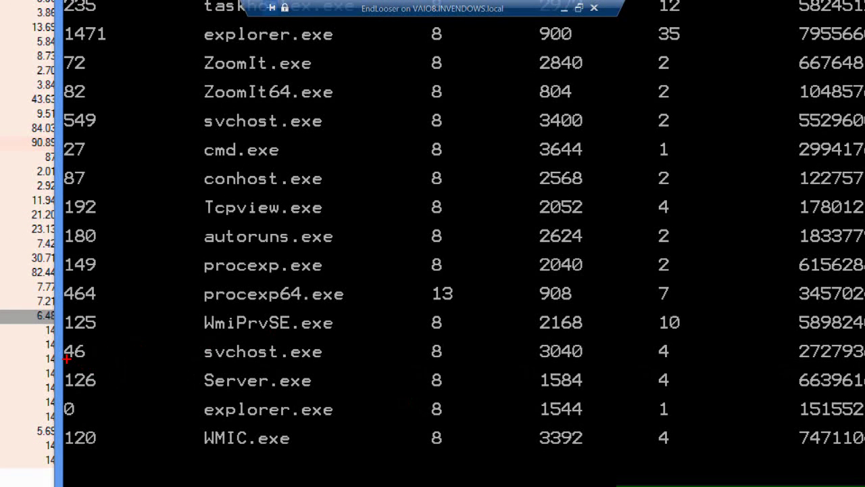
left_click_drag(83, 392, 118, 392)
left_click_drag(236, 392, 303, 395)
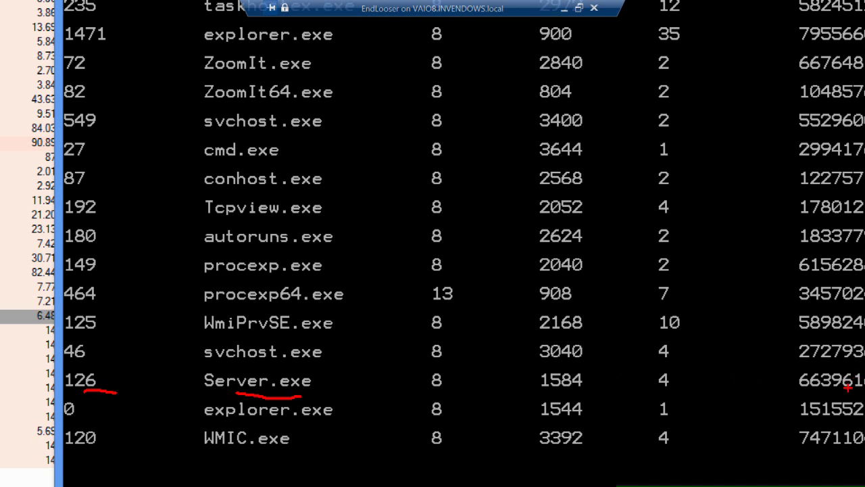
key("Escape")
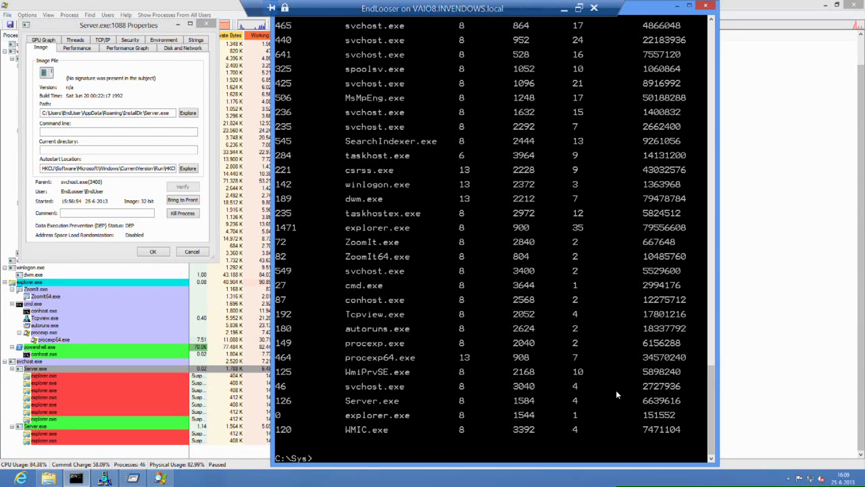
Rerun the WMIC process listing with full details, one page at a time: wmic process list full | more
key("Up")
key("BackSpace")
key("BackSpace")
key("BackSpace")
key("BackSpace")
key("BackSpace")
type("full | more")
key("Return")
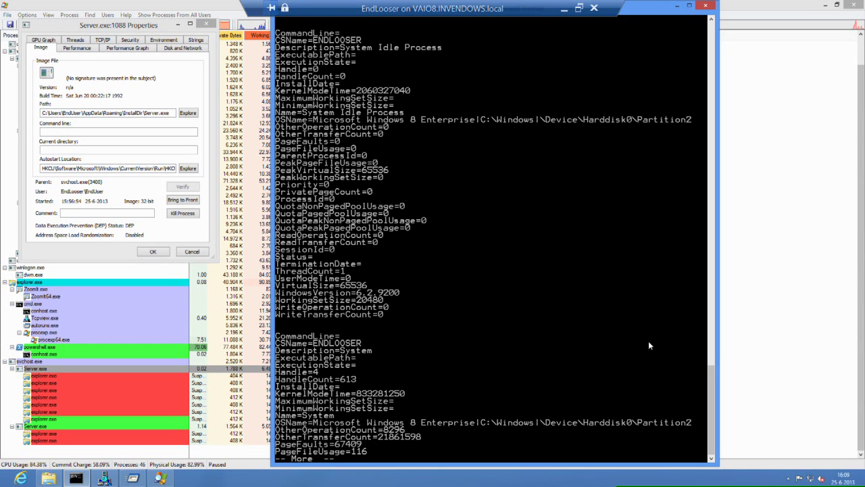
Page through the full process details up to autoruns.exe, examine its executable path and parent process ID, and stop the listing
key("space")
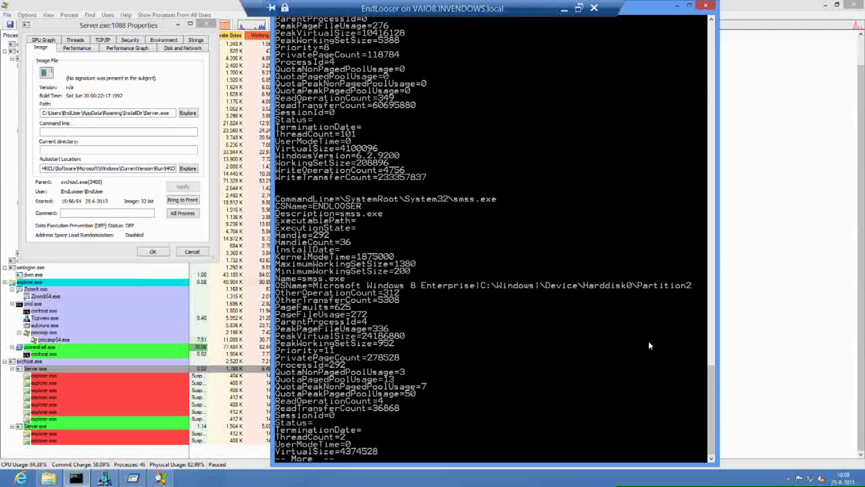
key("space")
key("space")
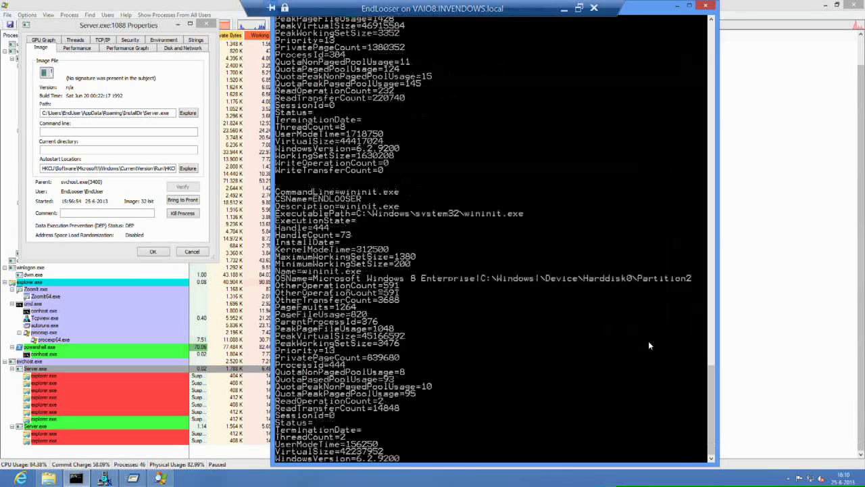
key("space")
key("space")
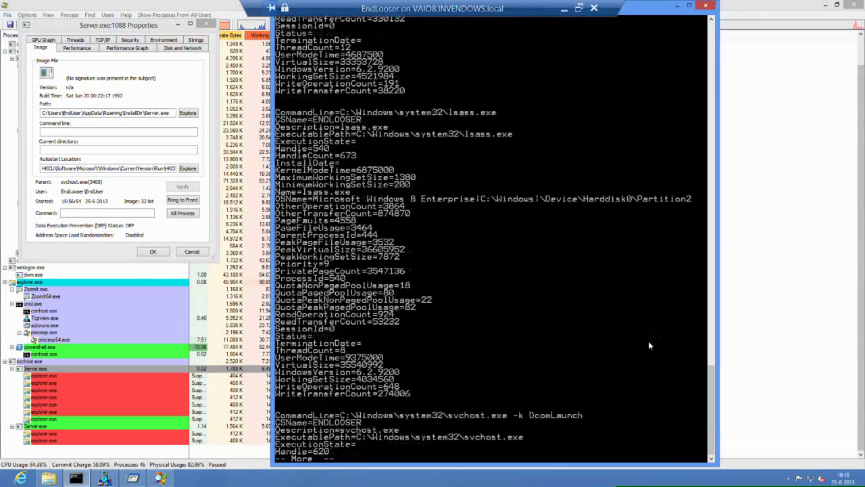
key("space")
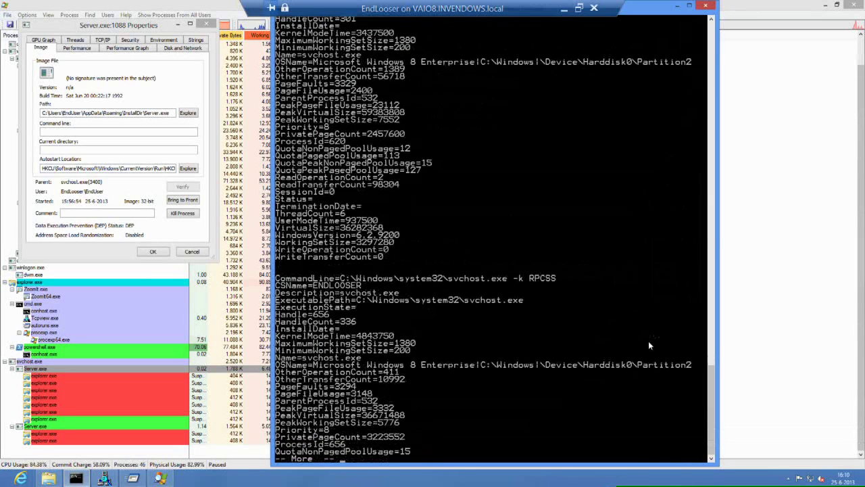
key("space")
key("space")
key("space")
key("space")
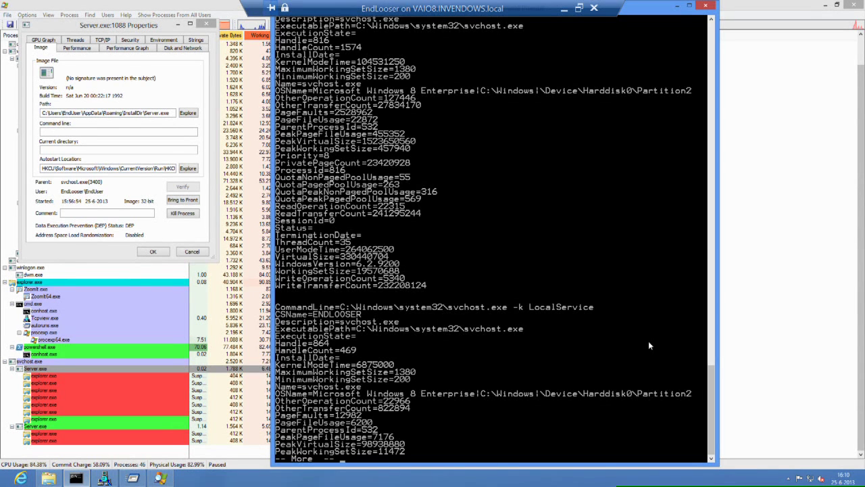
key("space")
key("space")
key("space")
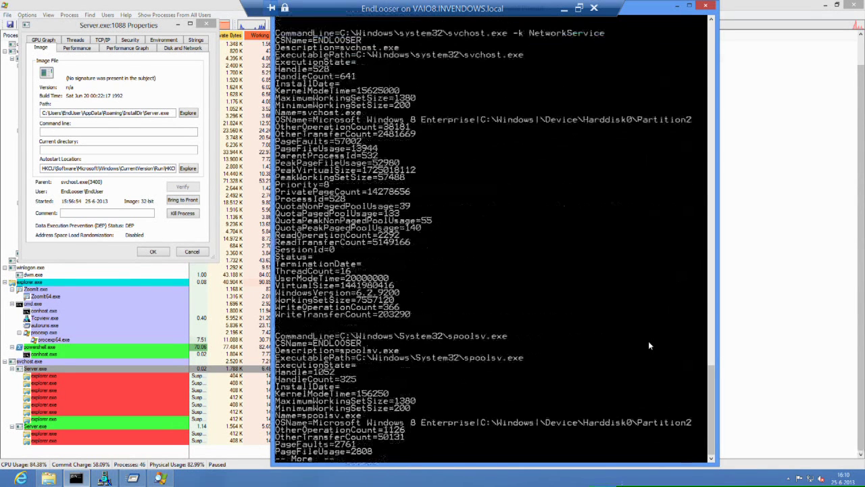
key("space")
key("space")
key("space")
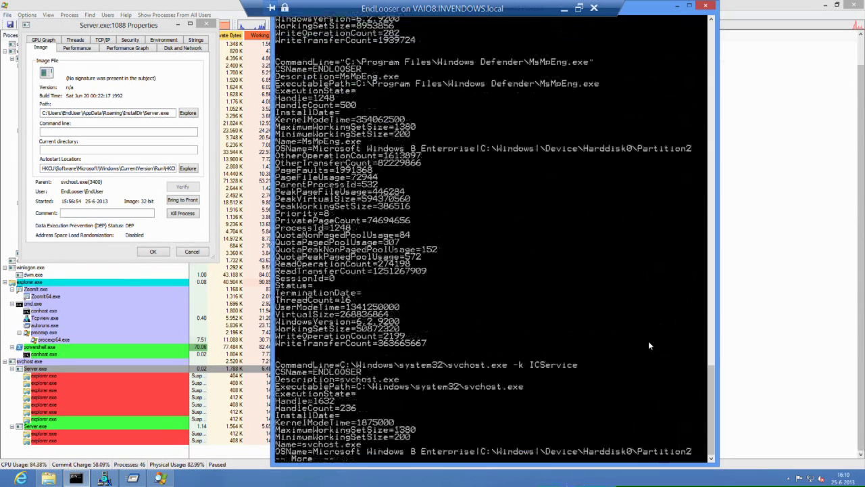
key("space")
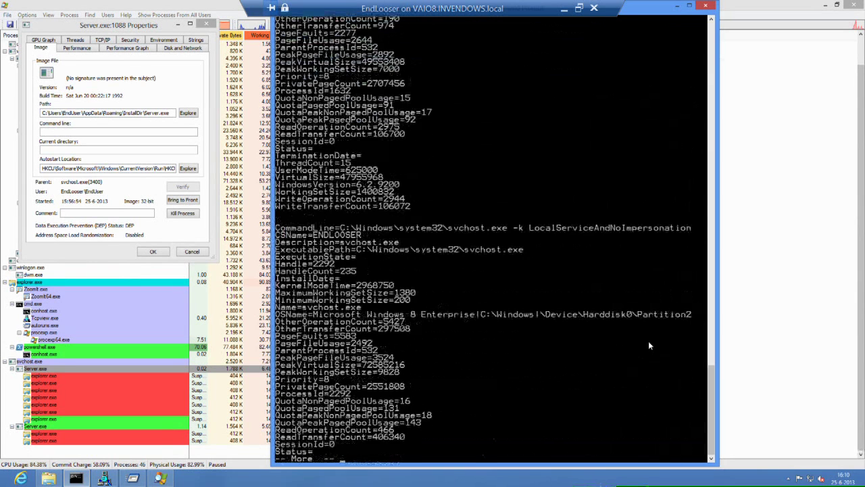
key("space")
key("space")
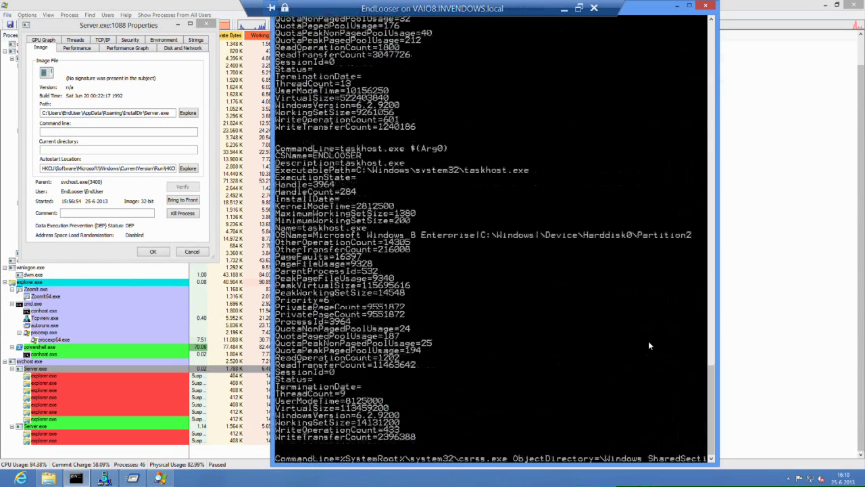
key("space")
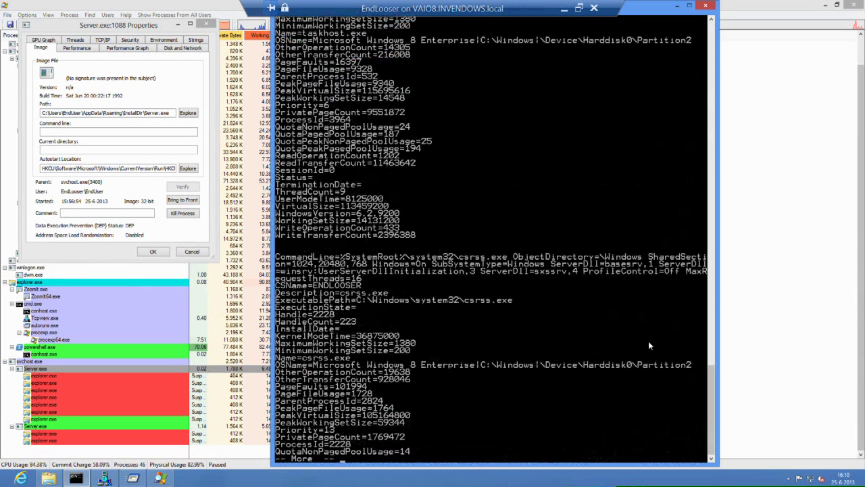
key("space")
key("space")
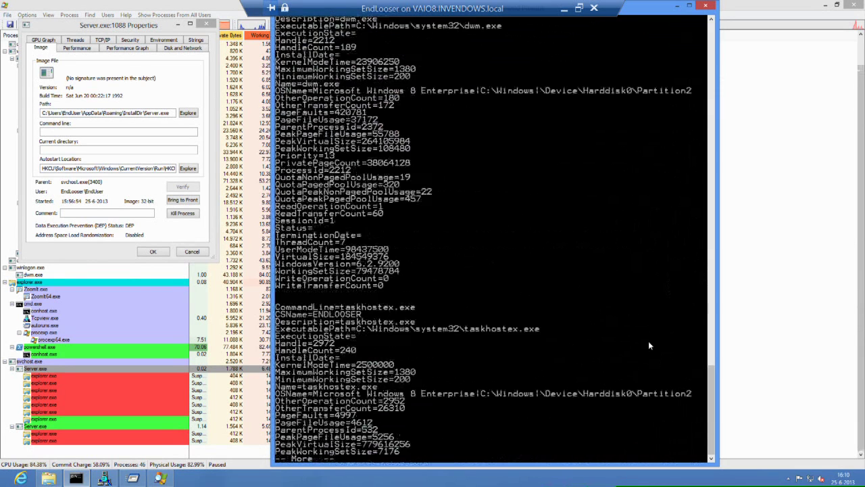
key("space")
key("space")
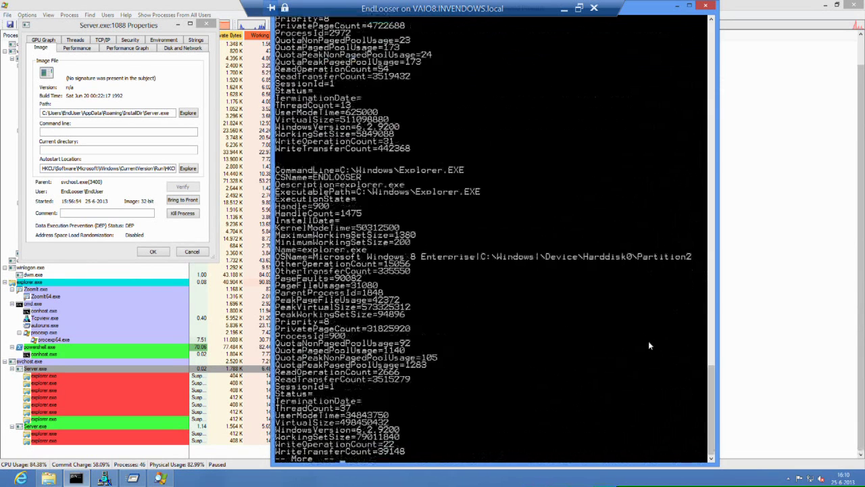
key("space")
key("space")
key("space")
key("space")
key("space")
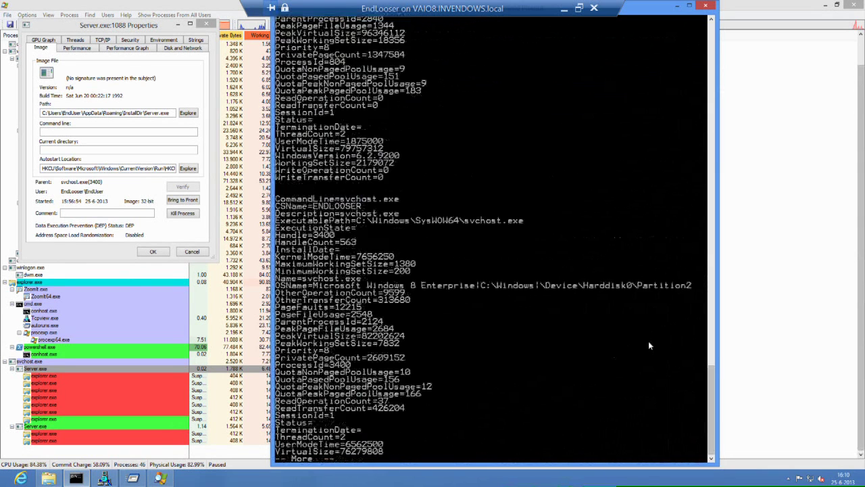
key("space")
key("space")
key("space")
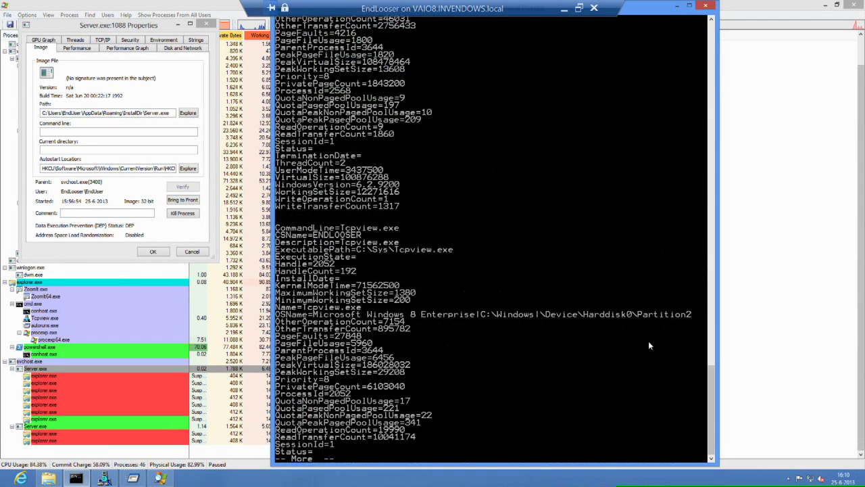
key("space")
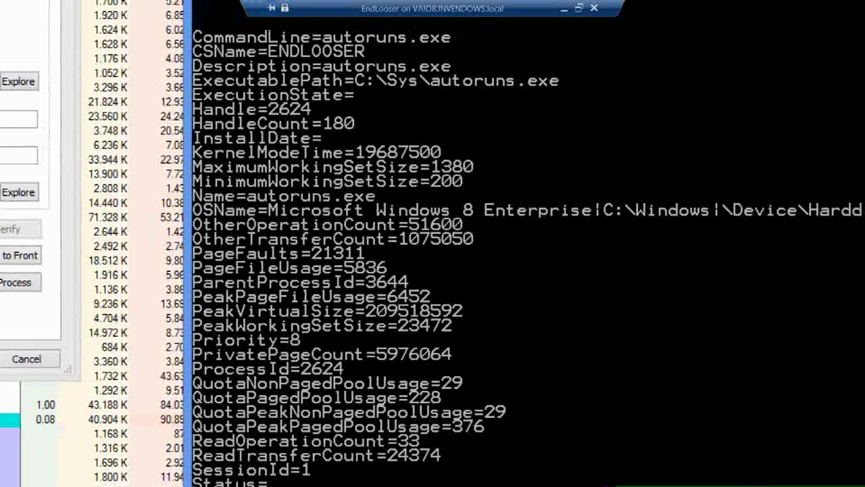
key("Escape")
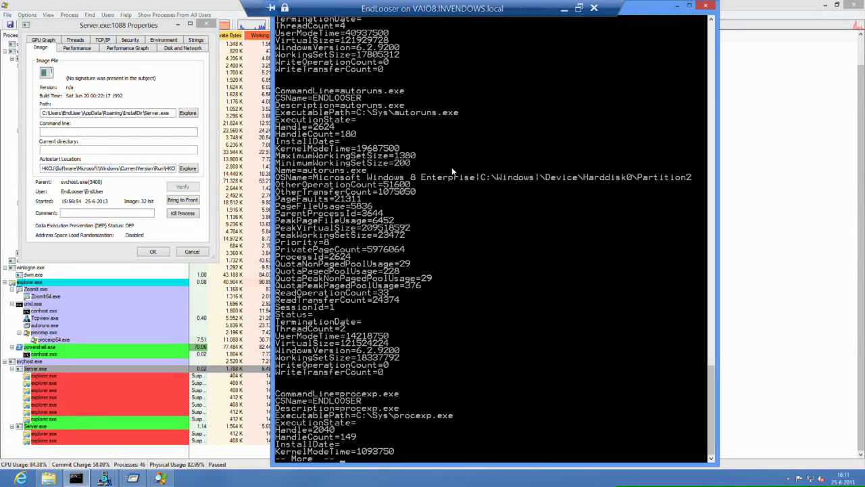
key("Return")
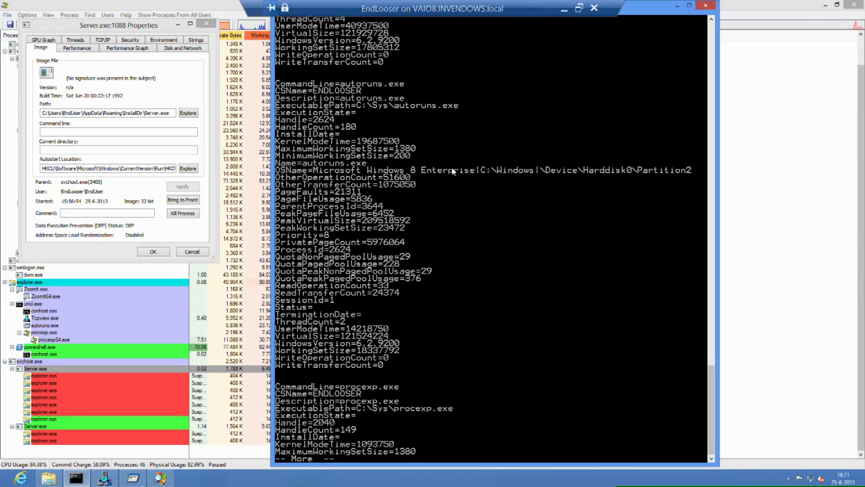
key("ctrl+c")
List the programs that start automatically with wmic startup list
key("Up")
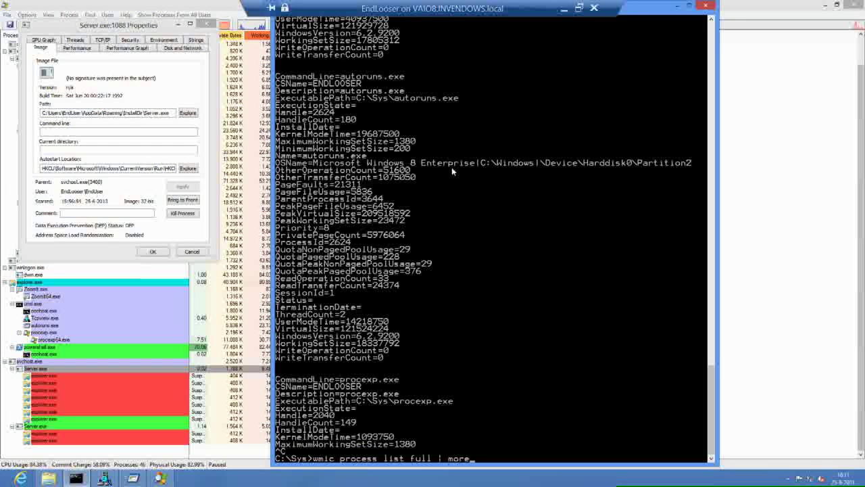
key("BackSpace")
key("BackSpace")
key("BackSpace")
key("BackSpace")
key("BackSpace")
key("BackSpace")
key("BackSpace")
key("BackSpace")
key("BackSpace")
key("BackSpace")
key("BackSpace")
key("BackSpace")
key("BackSpace")
key("BackSpace")
key("BackSpace")
key("BackSpace")
key("BackSpace")
key("BackSpace")
key("BackSpace")
key("BackSpace")
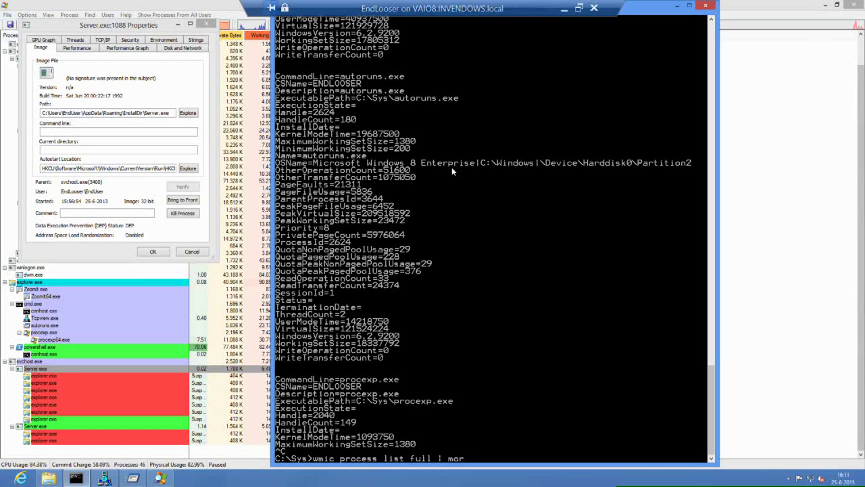
type("startup")
type("l")
type("list")
key("Return")
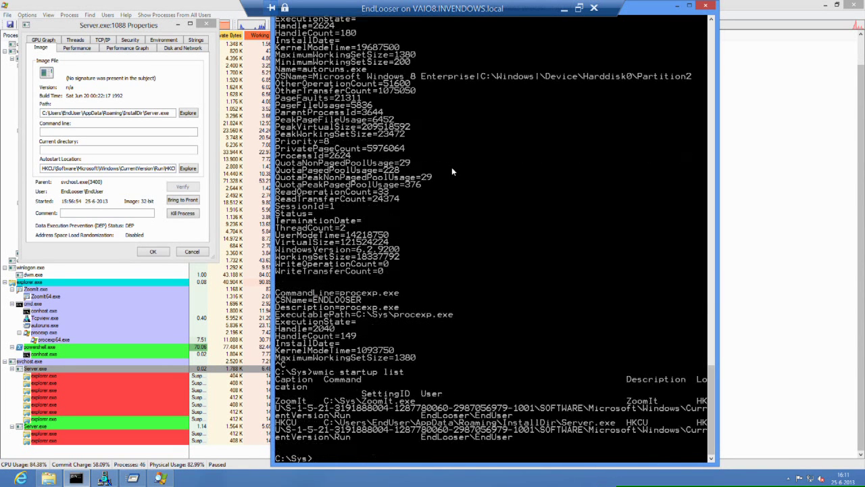
Magnify the startup list and mark the HKCU entry, boxing its Server.exe command path
key("ctrl+1")
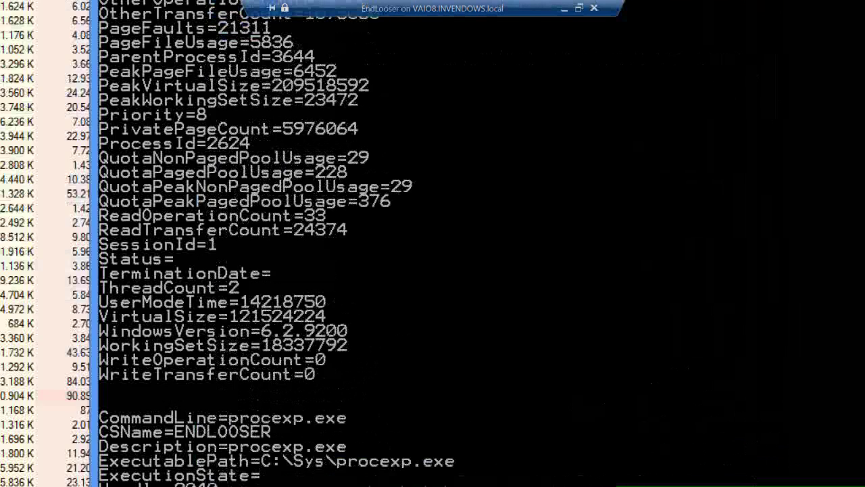
key("Escape")
key("ctrl+1")
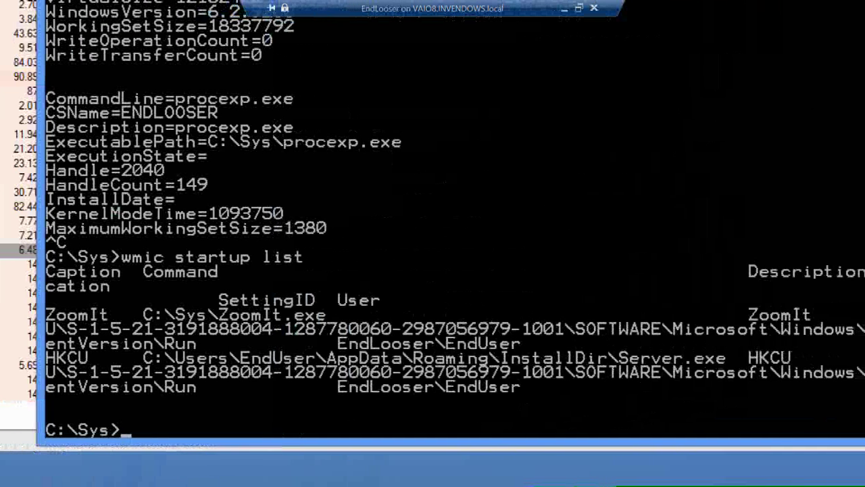
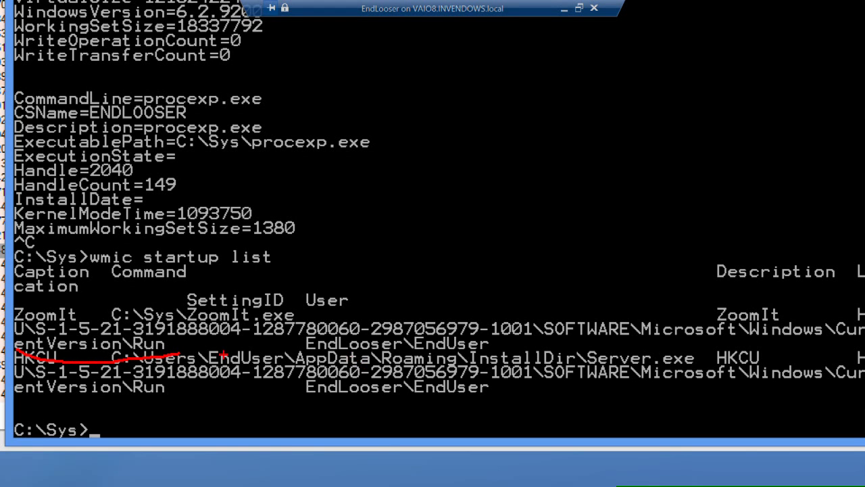
left_click_drag(103, 348, 711, 371)
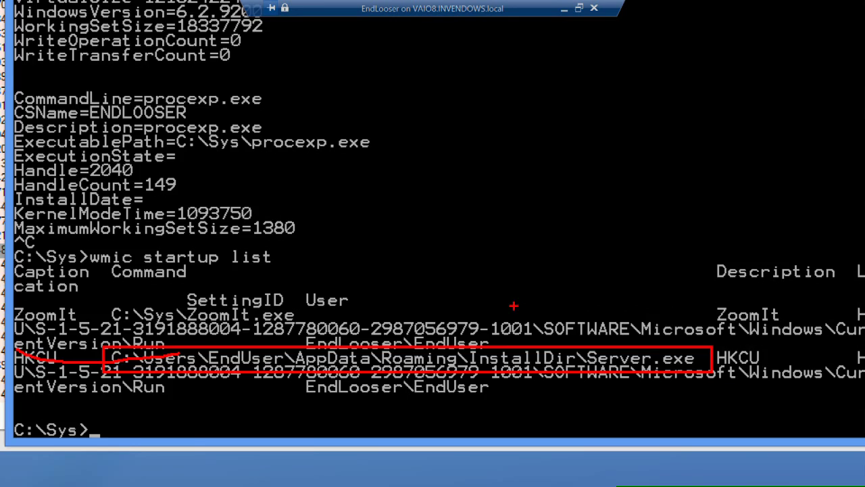
key("Escape")
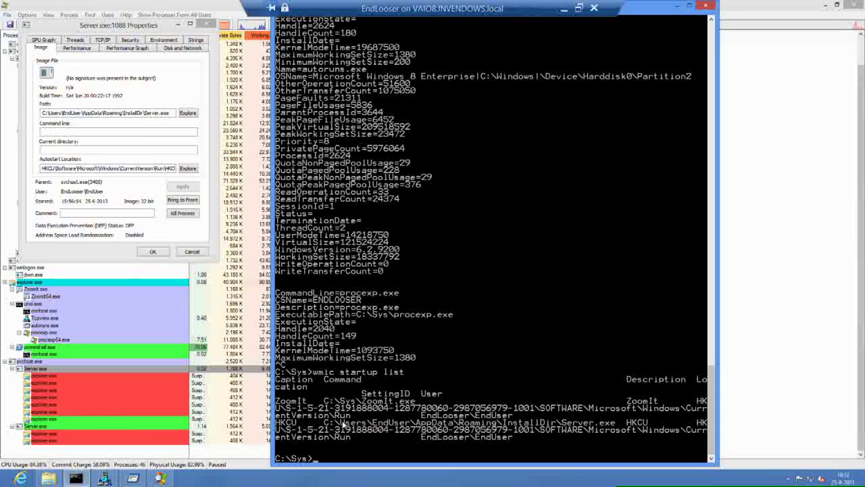
Change to the folder c:\Users\EndUser\AppData\Roaming\InstallDir and list its contents with dir
type("cd c:\\Users")
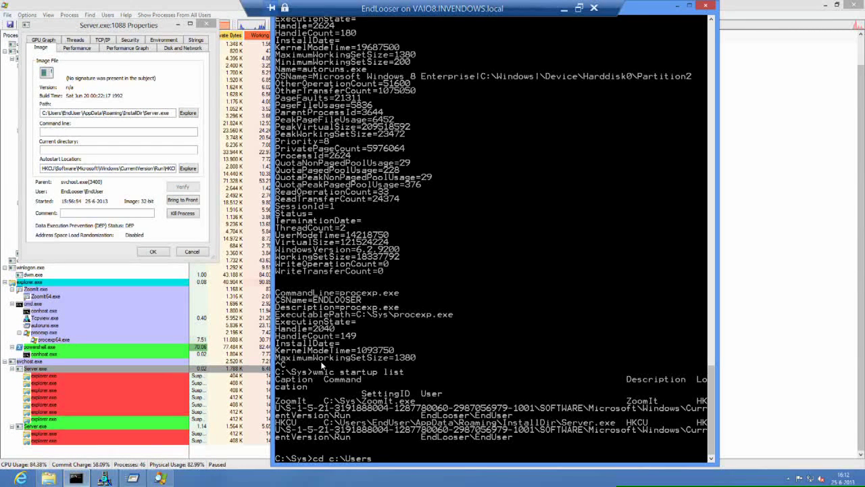
type("\\EndUser\\AppData")
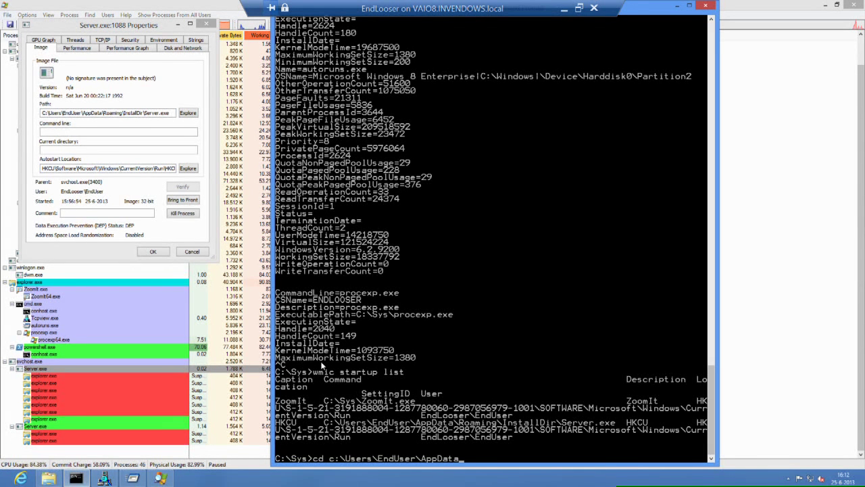
type("\\Roaming\\InstallDir")
key("Return")
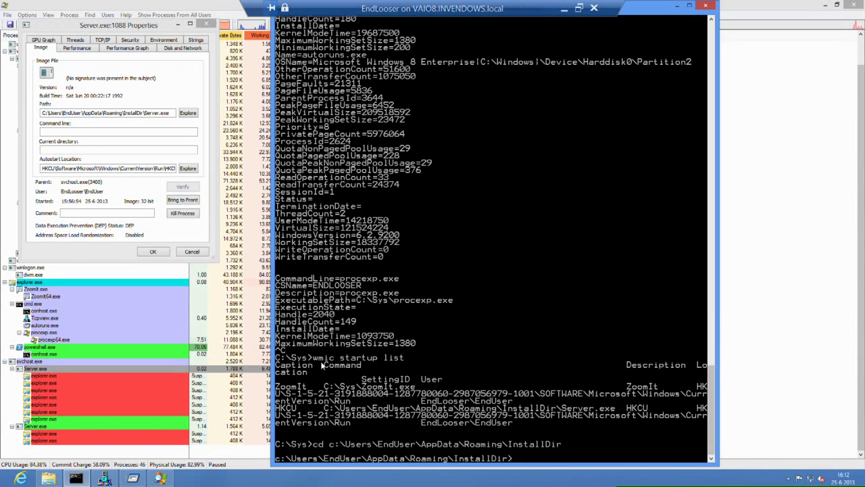
type("dir")
key("Return")
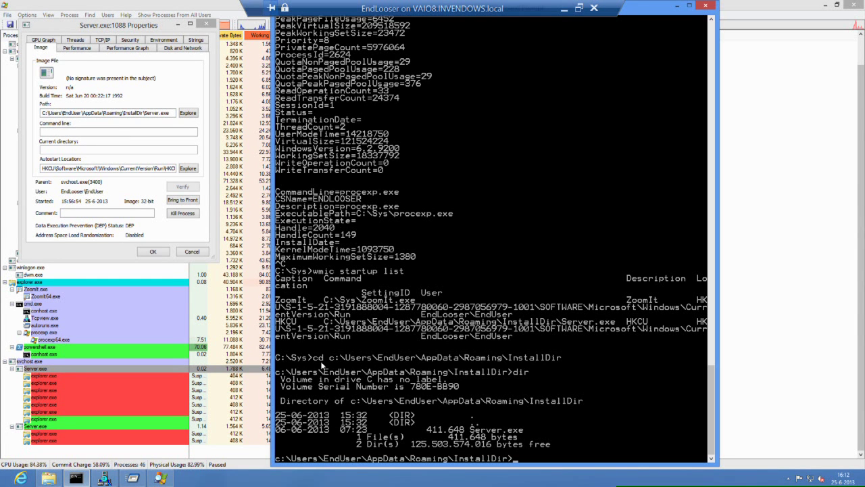
Try to delete Server.exe from the InstallDir folder, and list the folder again with dir in a magnified view
type("del Server.exel Server.exe")
key("Return")
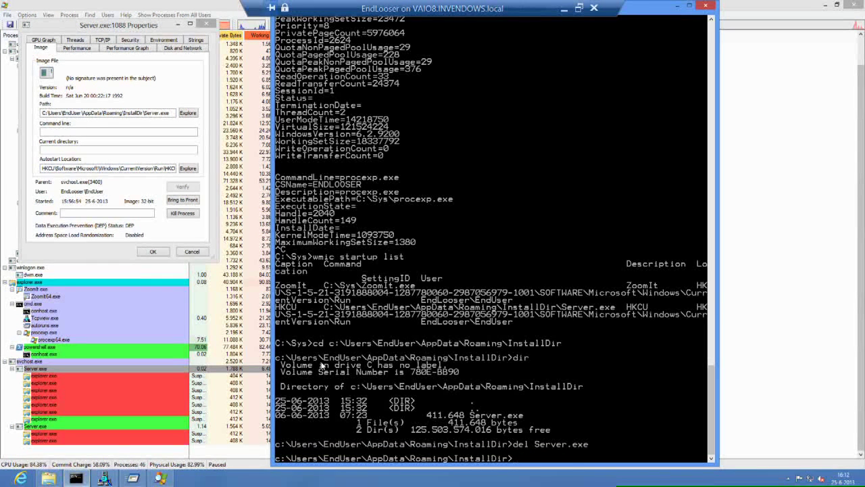
key("ctrl+4")
type("dir")
key("Return")
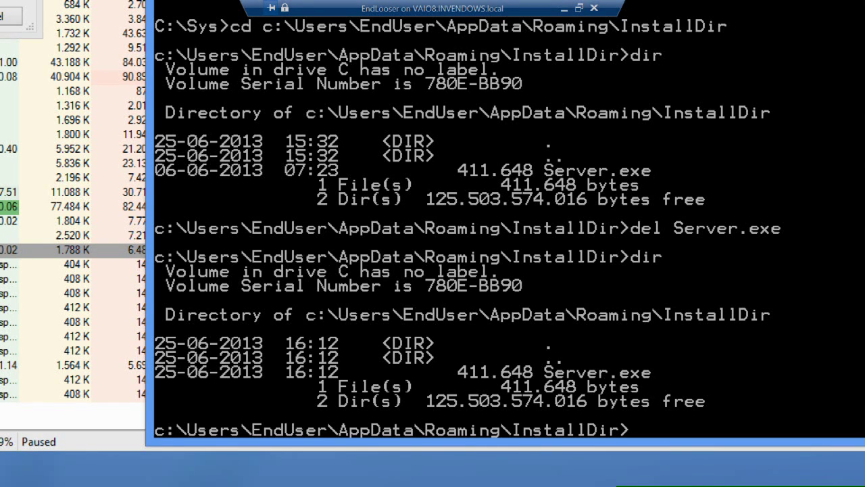
key("Escape")
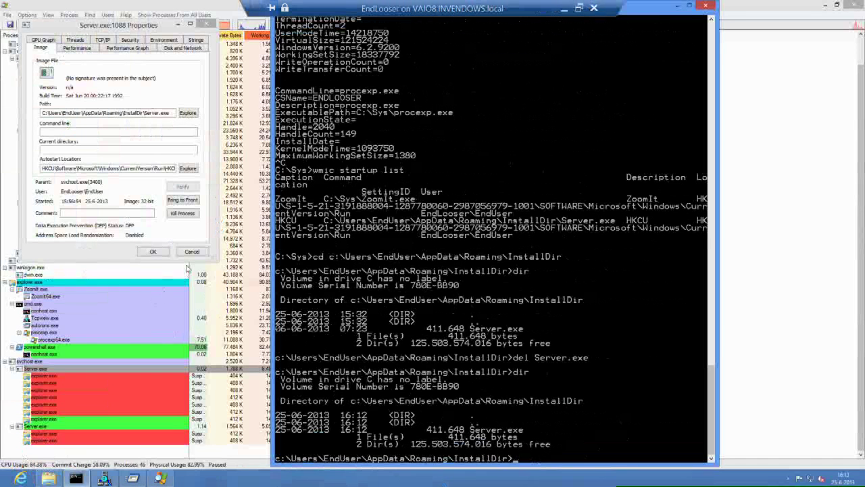
Close the Server.exe properties and examine the actions available for the procexp.exe process in magnified view
left_click(190, 256)
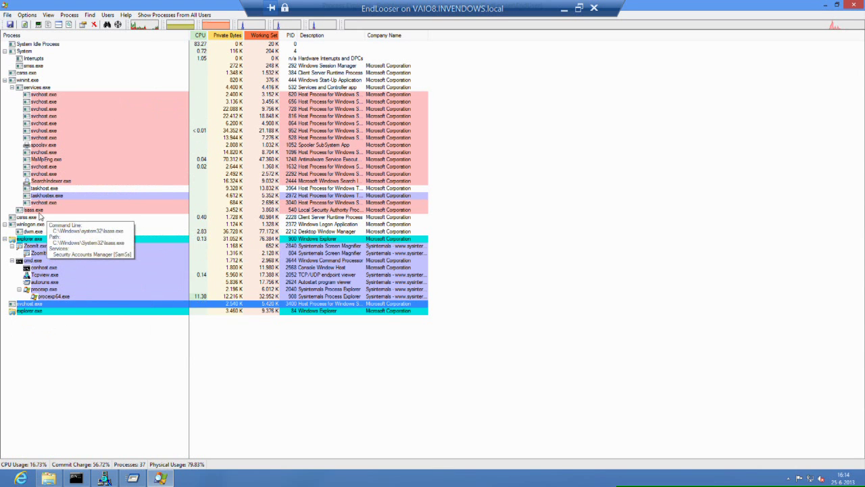
key("Down")
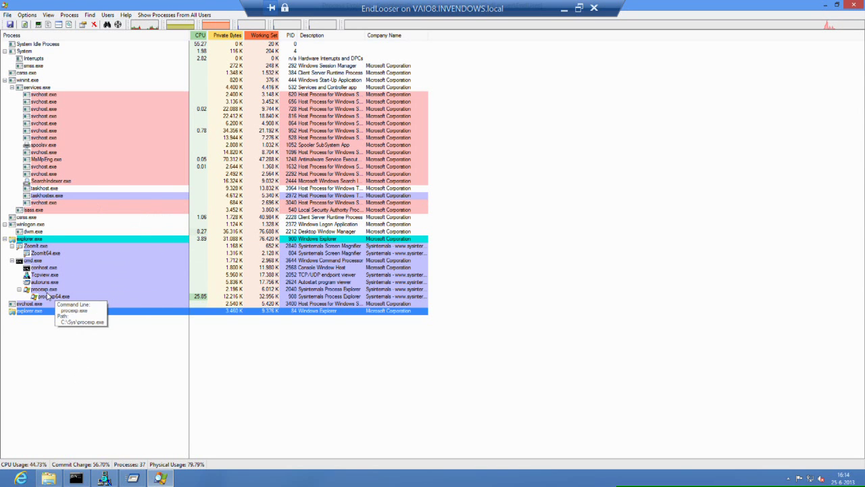
right_click(48, 291)
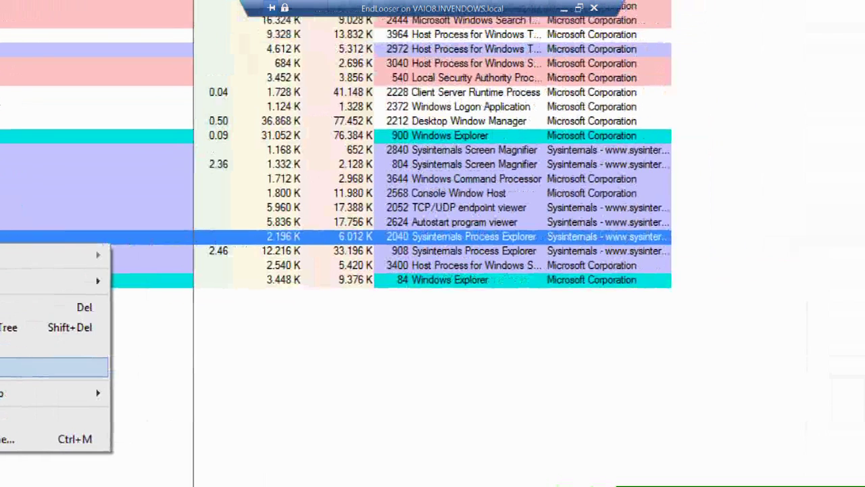
scroll(336, 244, "down", 2)
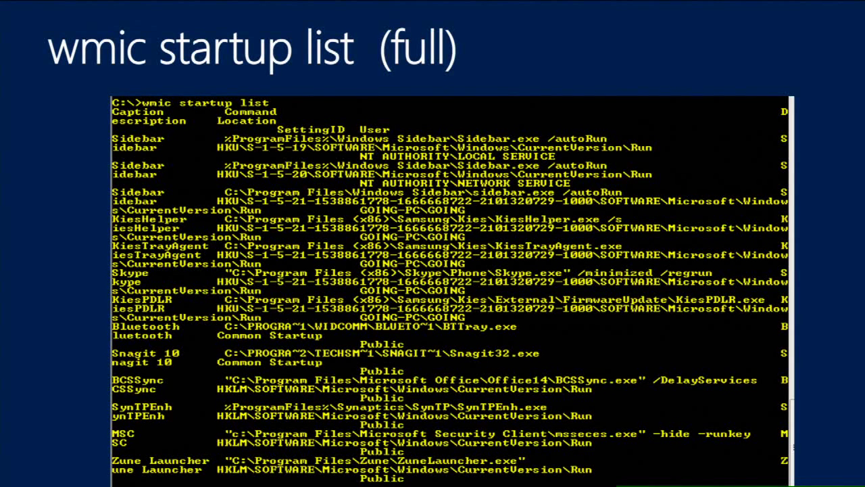
key("Right")
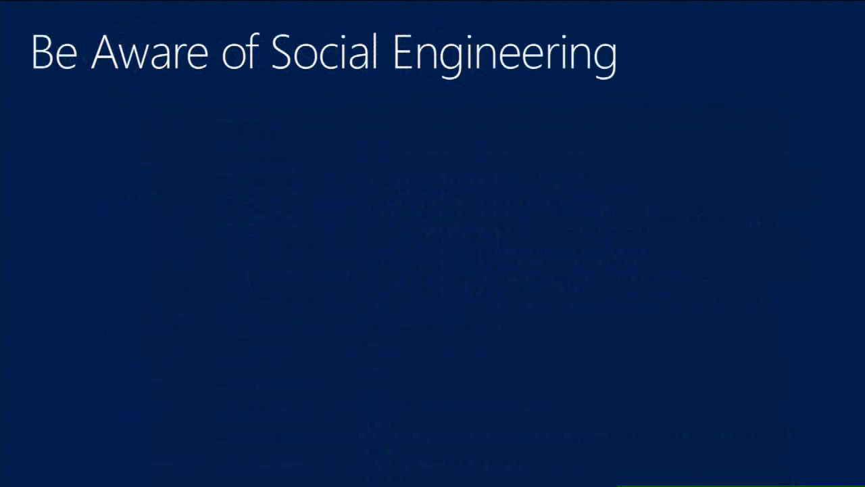